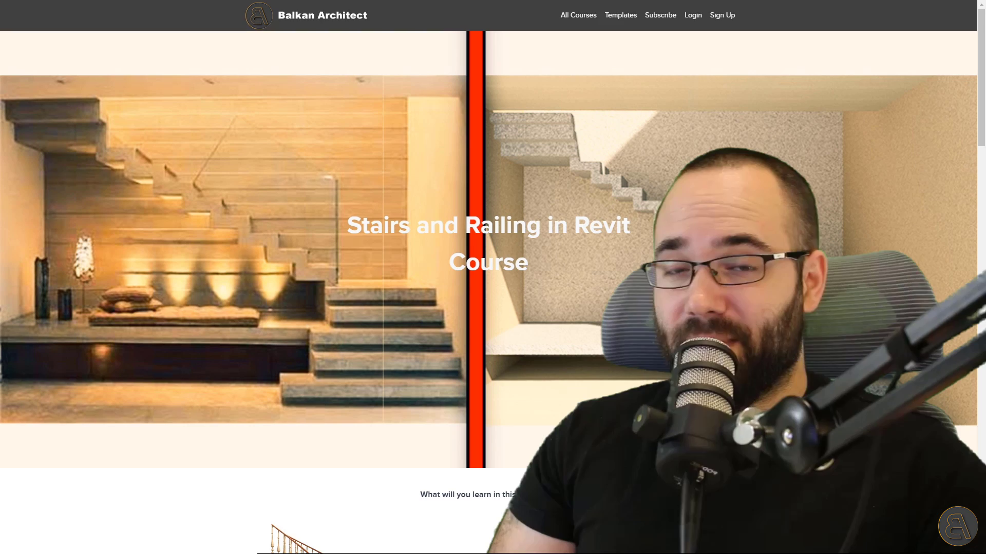
scroll(493, 308, down, 1)
scroll(493, 308, down, 1)
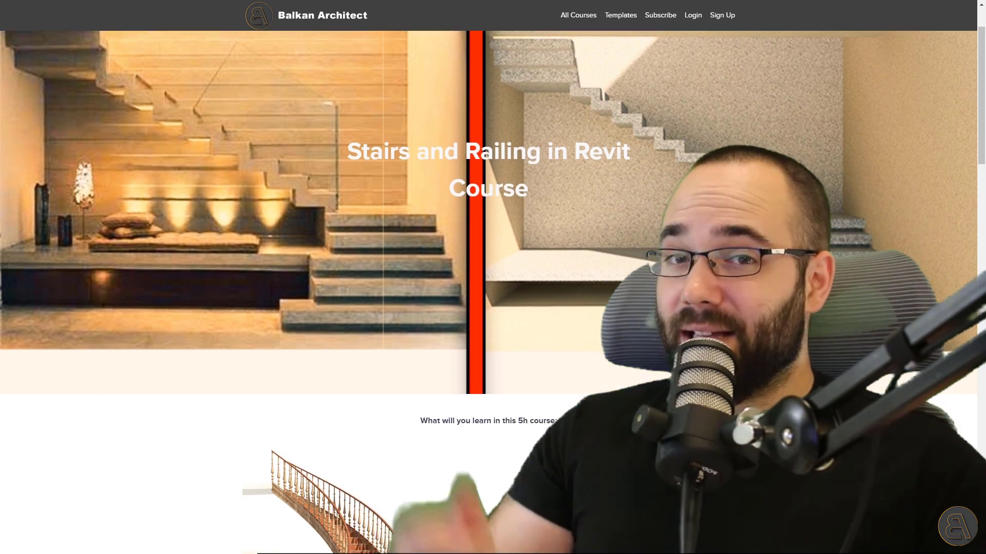
scroll(493, 308, down, 2)
scroll(492, 308, down, 1)
scroll(493, 308, down, 1)
scroll(493, 308, down, 1)
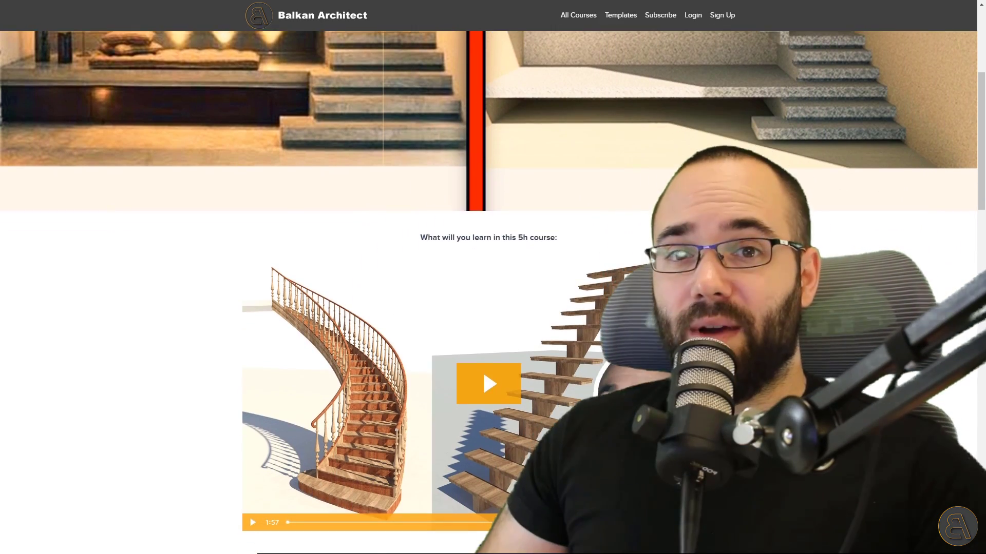
scroll(494, 309, down, 1)
scroll(493, 308, down, 1)
scroll(494, 308, down, 1)
scroll(493, 309, down, 1)
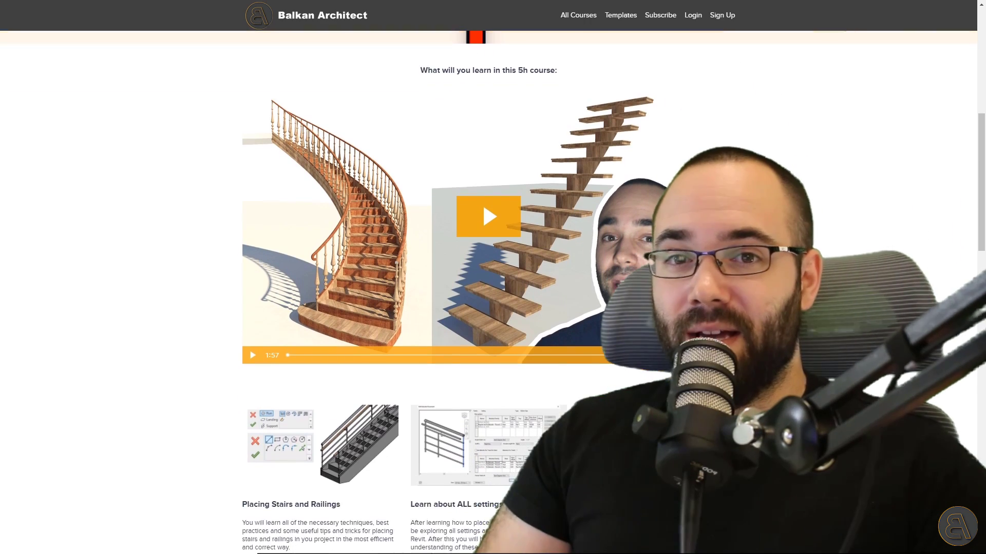
scroll(493, 308, down, 1)
scroll(493, 308, down, 1)
scroll(493, 308, down, 1)
scroll(493, 308, down, 1)
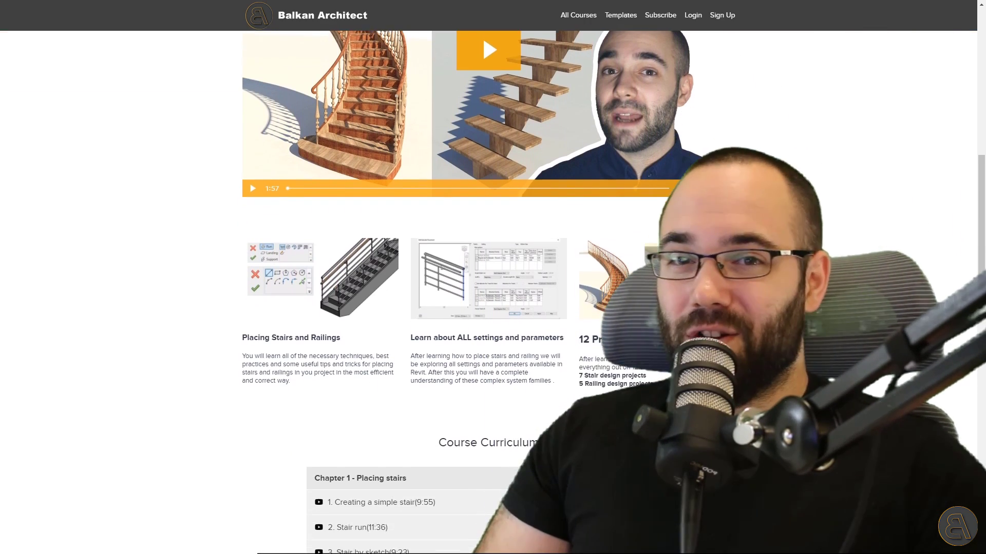
scroll(493, 308, down, 1)
scroll(493, 308, down, 1)
scroll(493, 309, down, 1)
scroll(493, 308, down, 1)
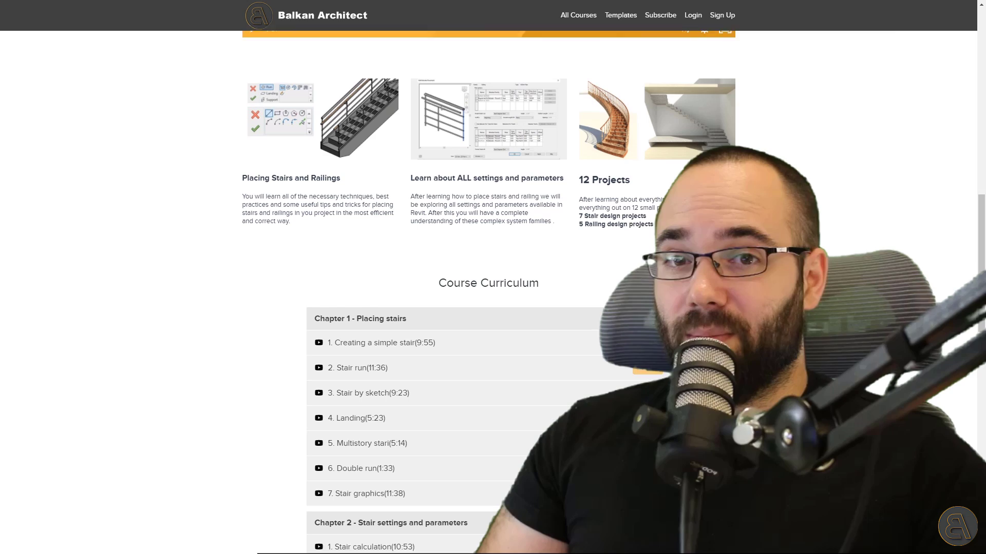
scroll(493, 308, down, 1)
scroll(493, 308, down, 1)
scroll(493, 309, down, 1)
scroll(493, 308, down, 1)
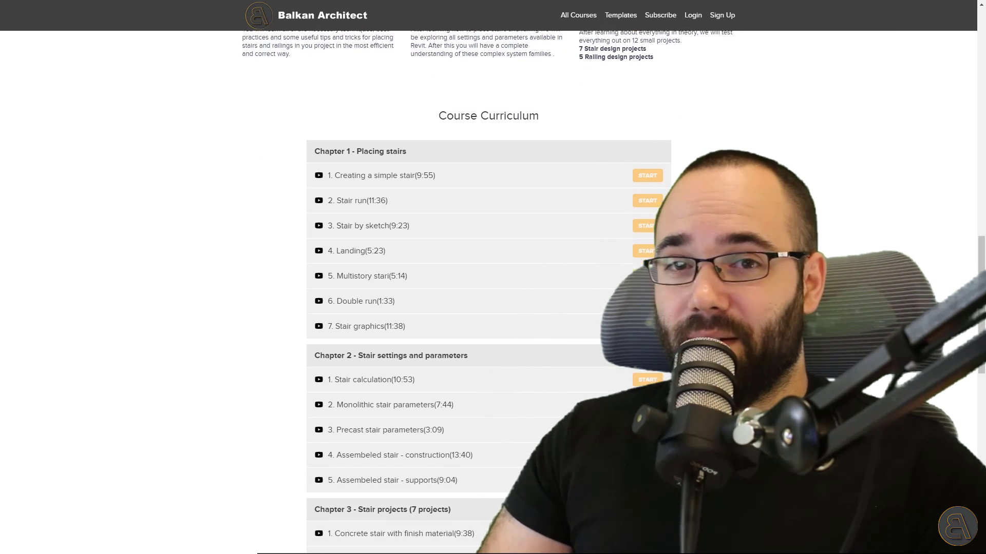
scroll(493, 308, down, 1)
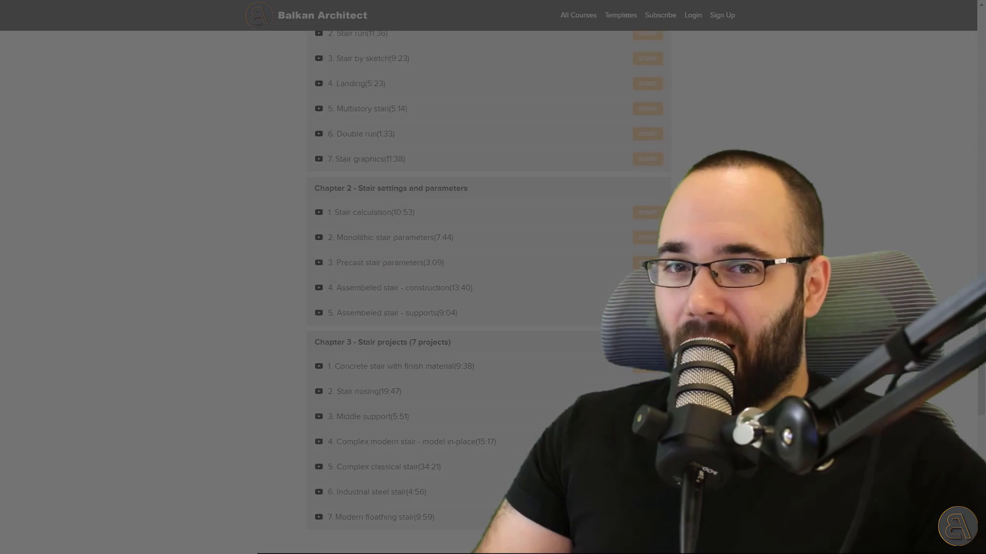
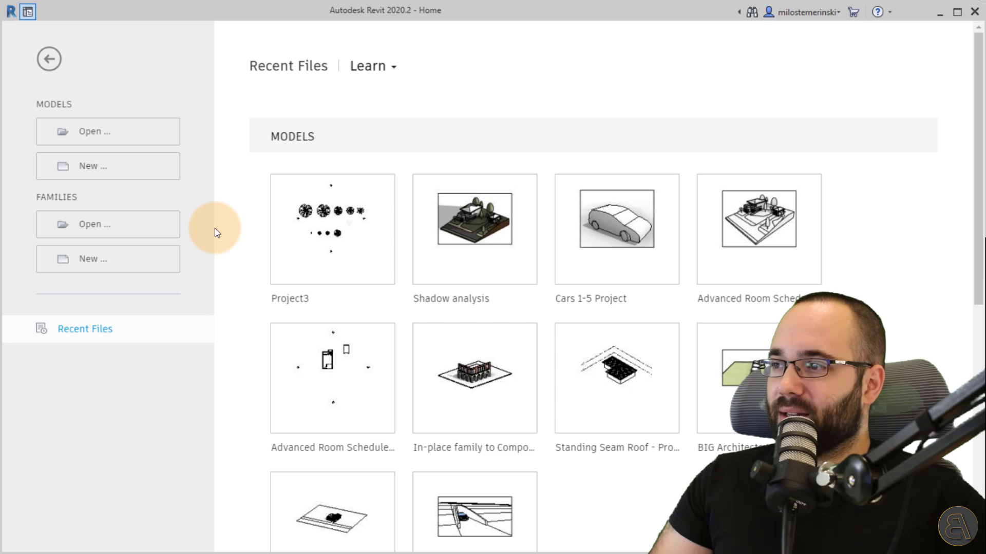
Create a new project from the DefaultMetric template.
double_click(46, 103)
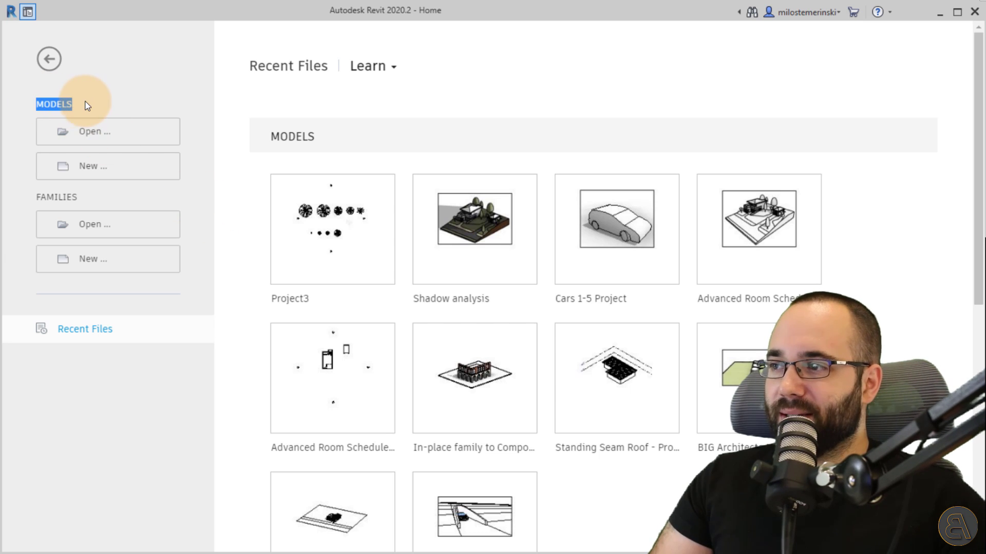
click(124, 180)
click(428, 228)
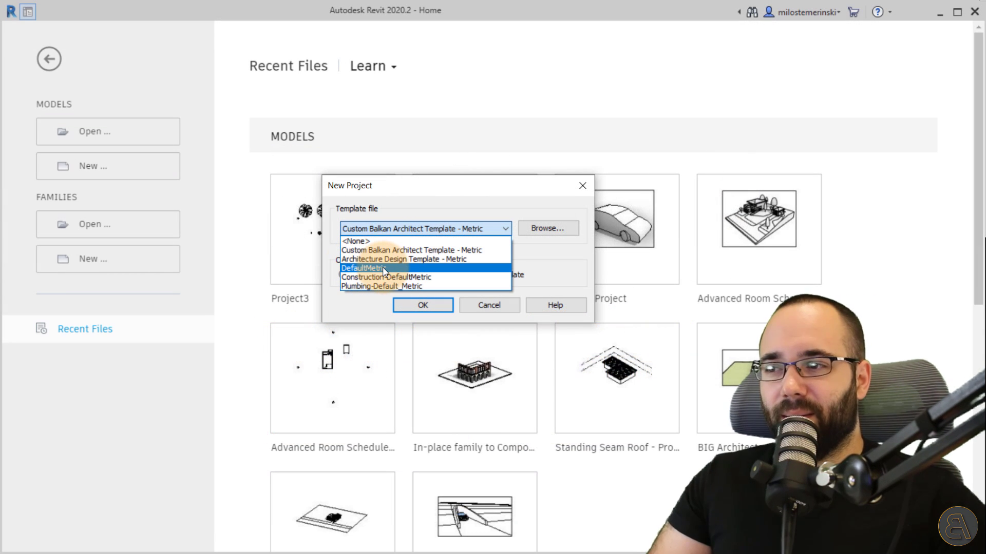
click(384, 272)
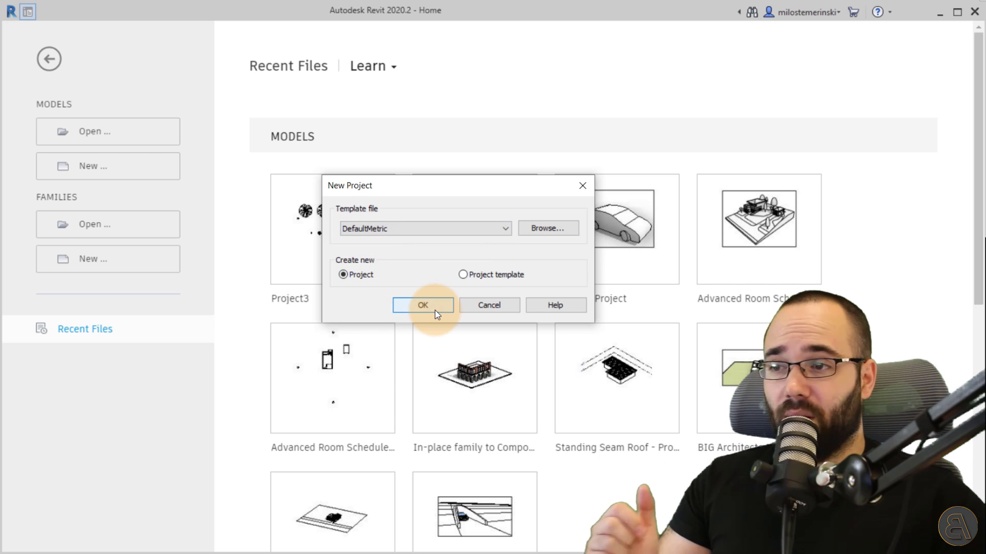
click(416, 302)
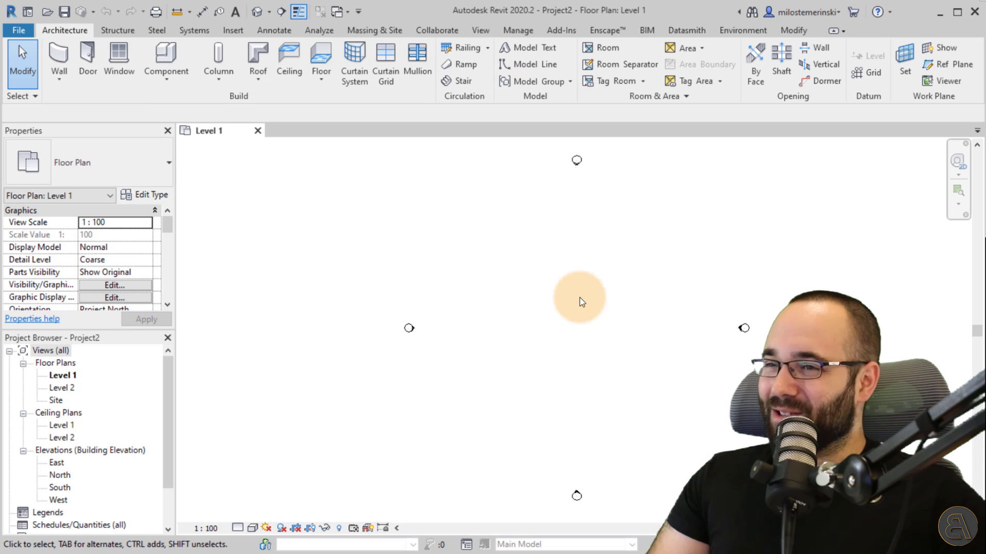
Sketch and finish a 4000 x 8000 rectangular floor on Level 1 using FL.
middle_drag(580, 299, 432, 311)
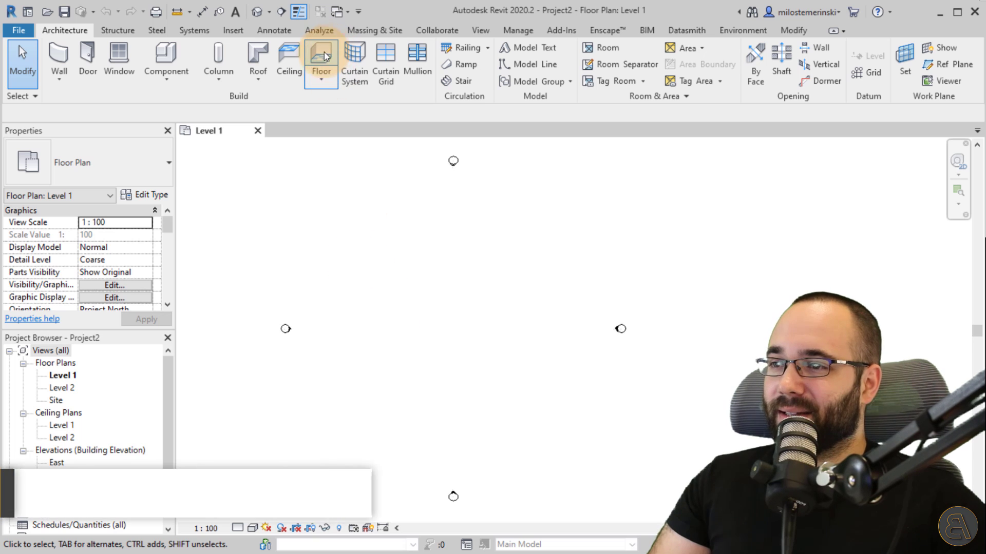
key(f)
key(l)
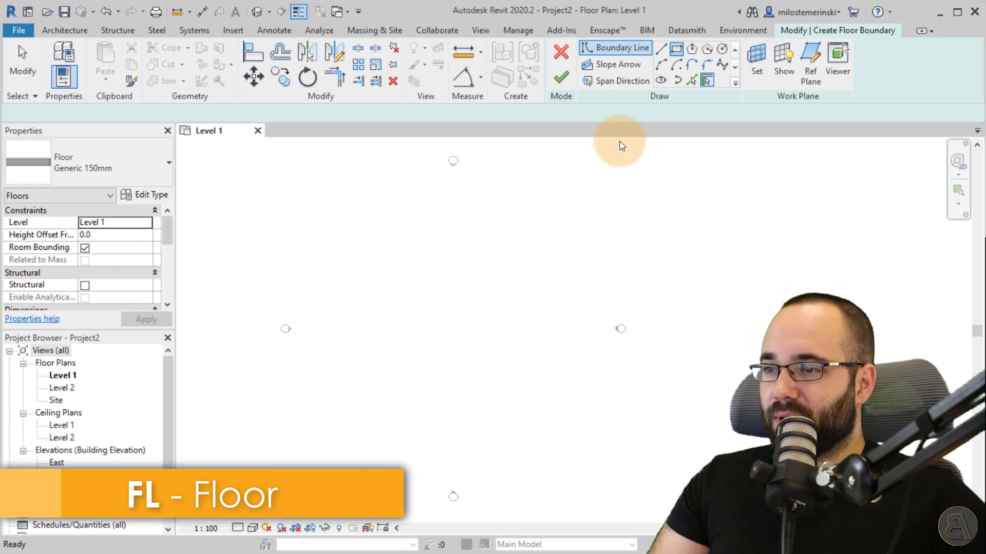
click(442, 294)
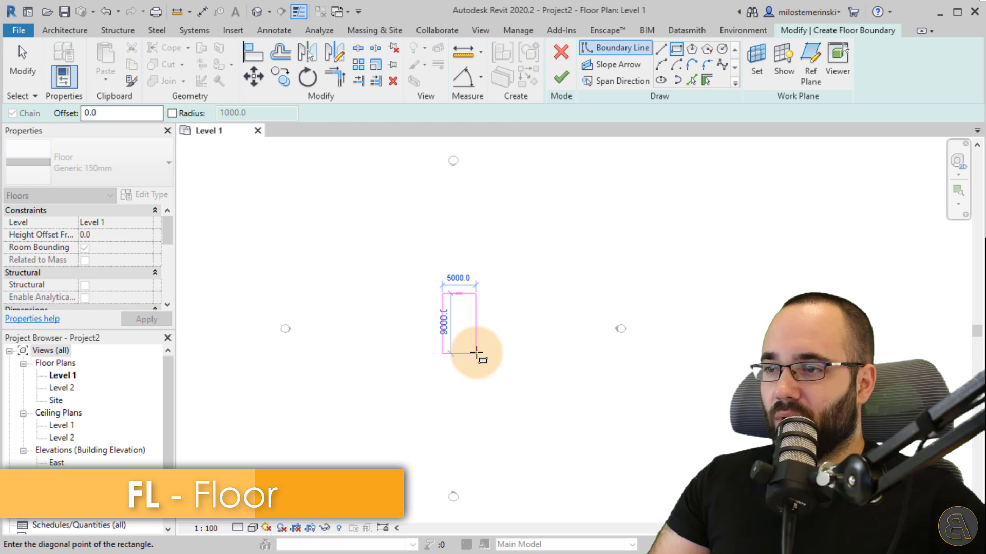
scroll(472, 352, up, 3)
click(512, 411)
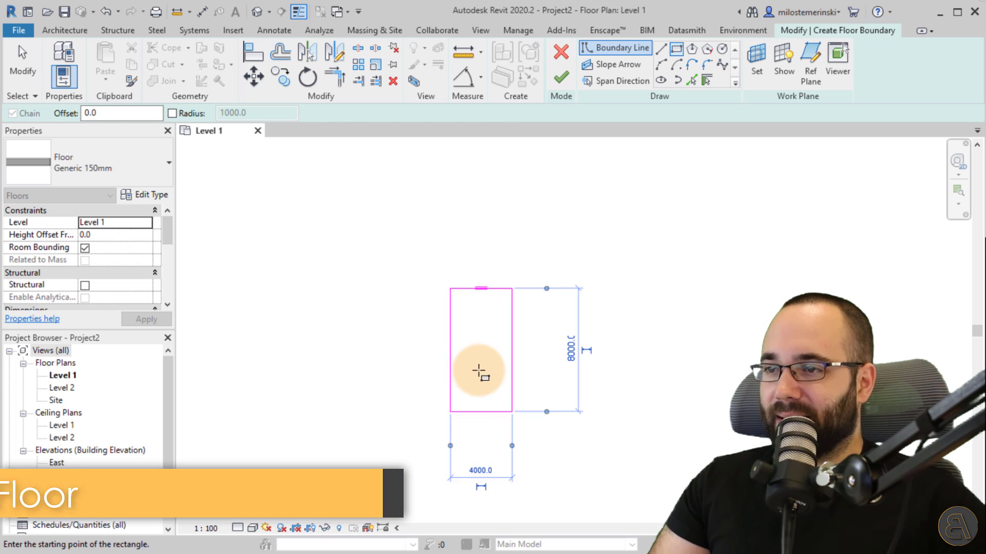
click(561, 77)
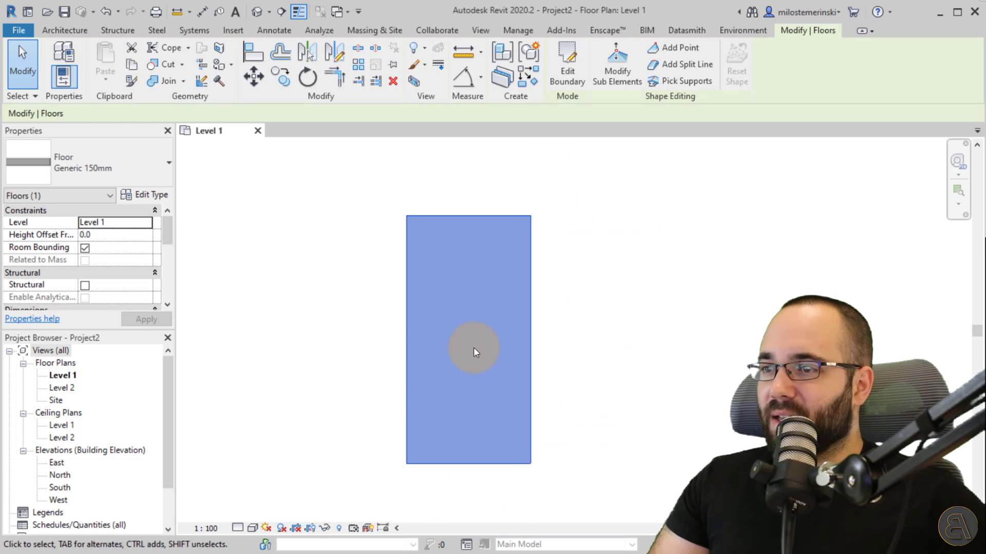
click(556, 340)
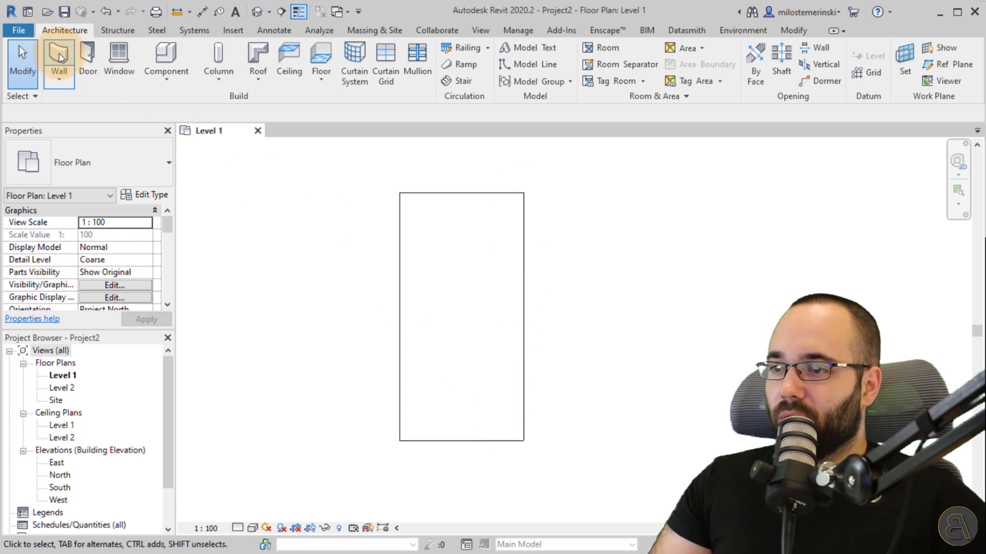
Set up a Generic - 300mm wall with a Finish Face: Exterior location line.
key(w)
key(a)
middle_drag(457, 315, 454, 317)
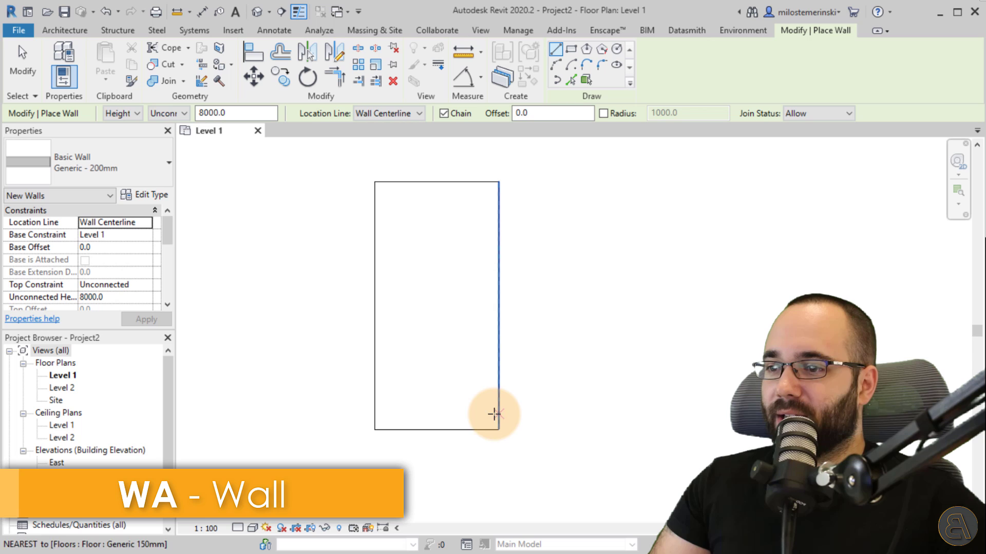
click(115, 181)
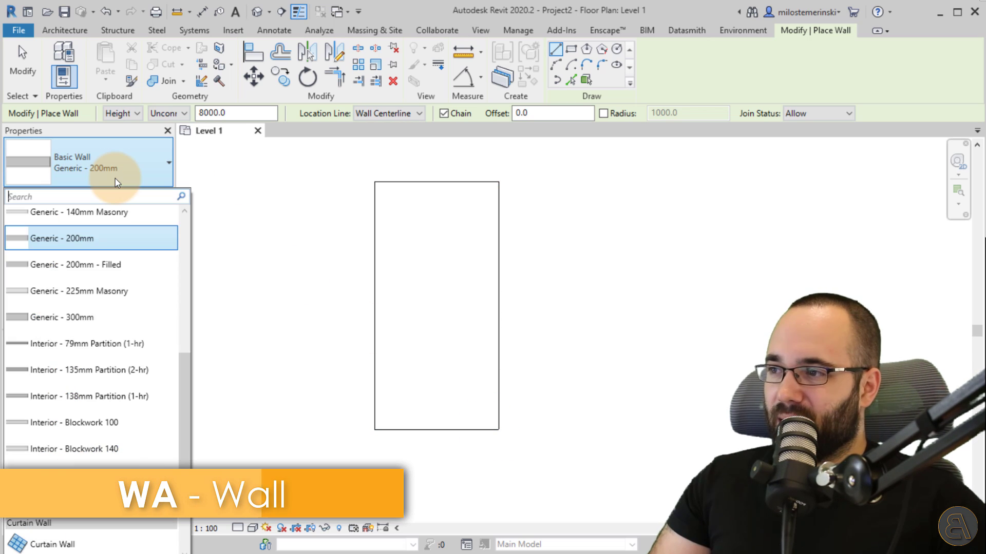
click(61, 326)
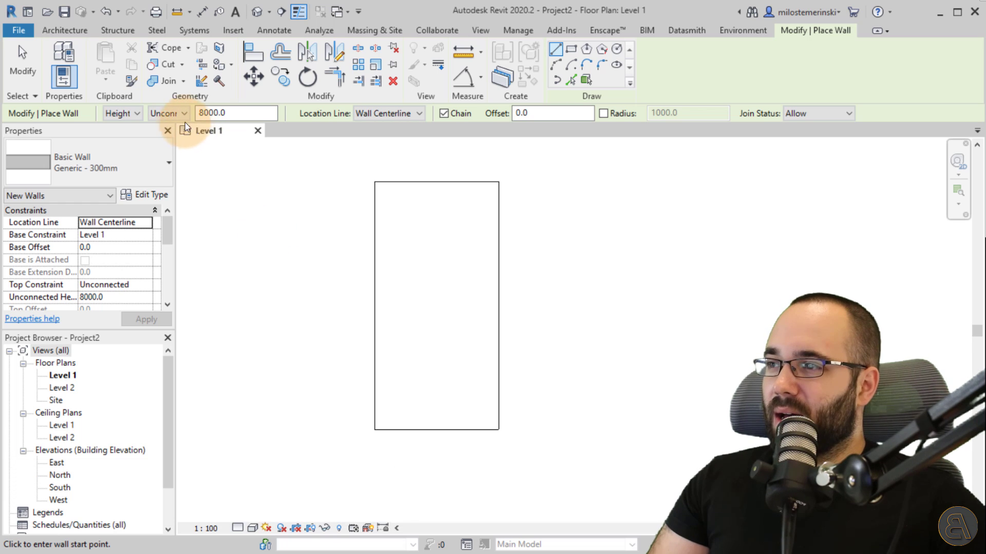
click(361, 117)
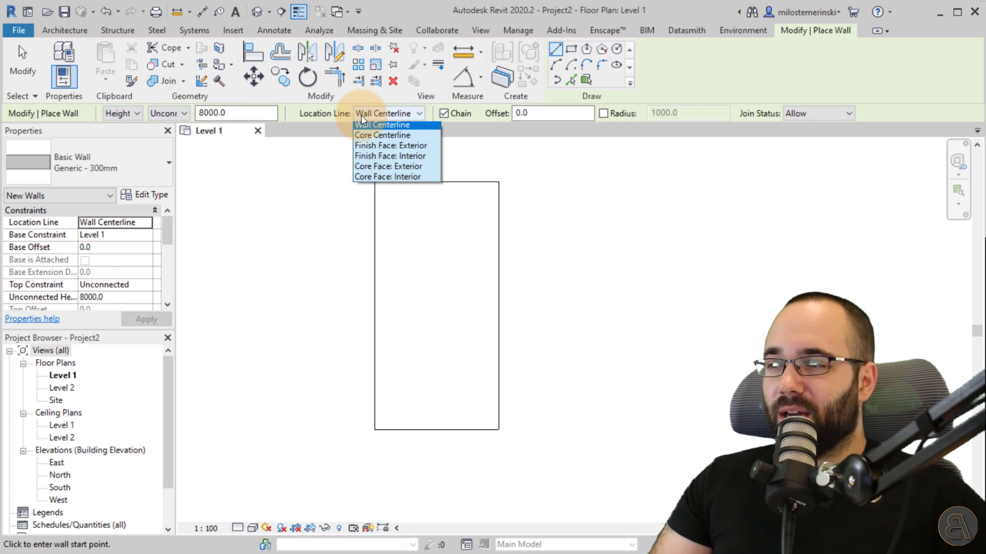
click(387, 149)
Draw the wall from the floor's bottom-right corner to its top-right corner.
click(498, 430)
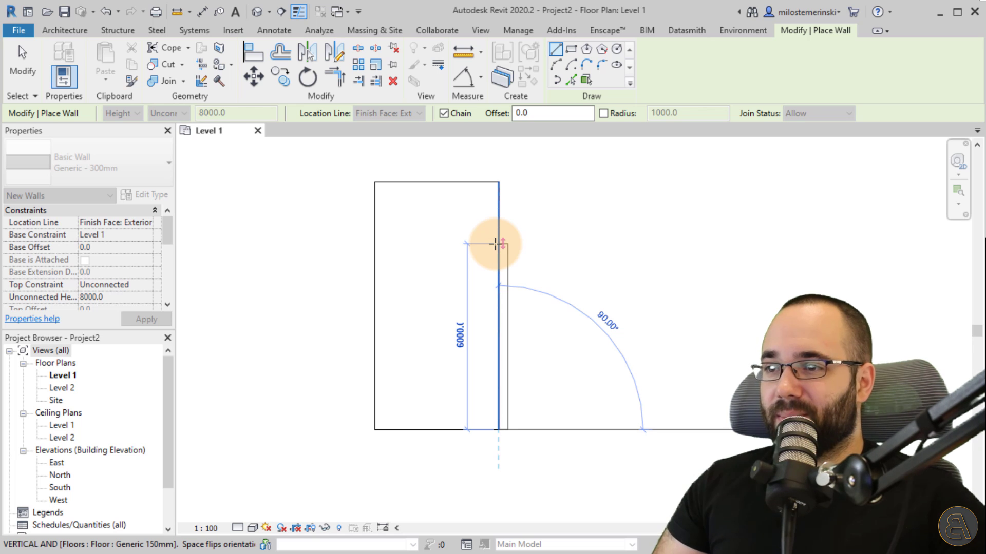
click(499, 183)
key(Escape)
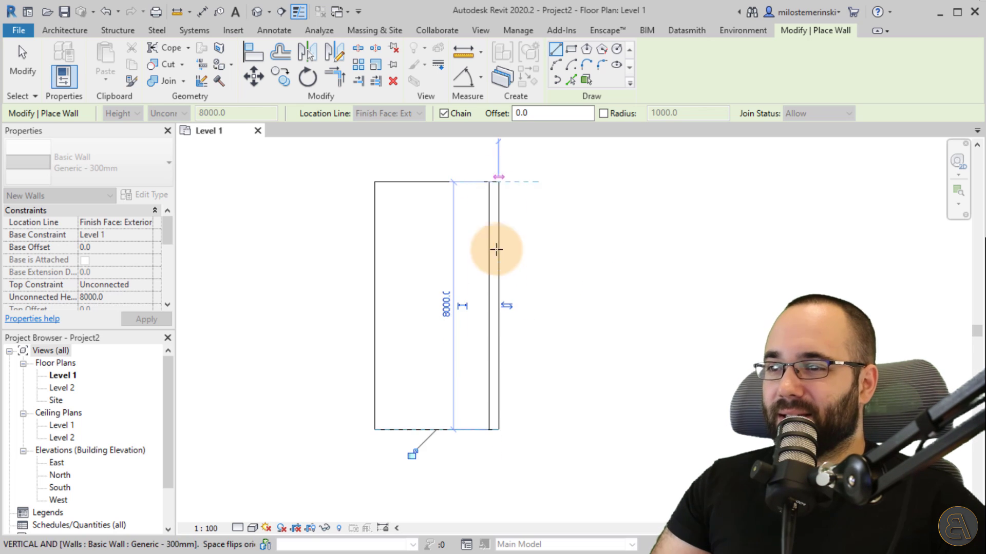
key(Escape)
key(Escape)
middle_drag(405, 311, 440, 331)
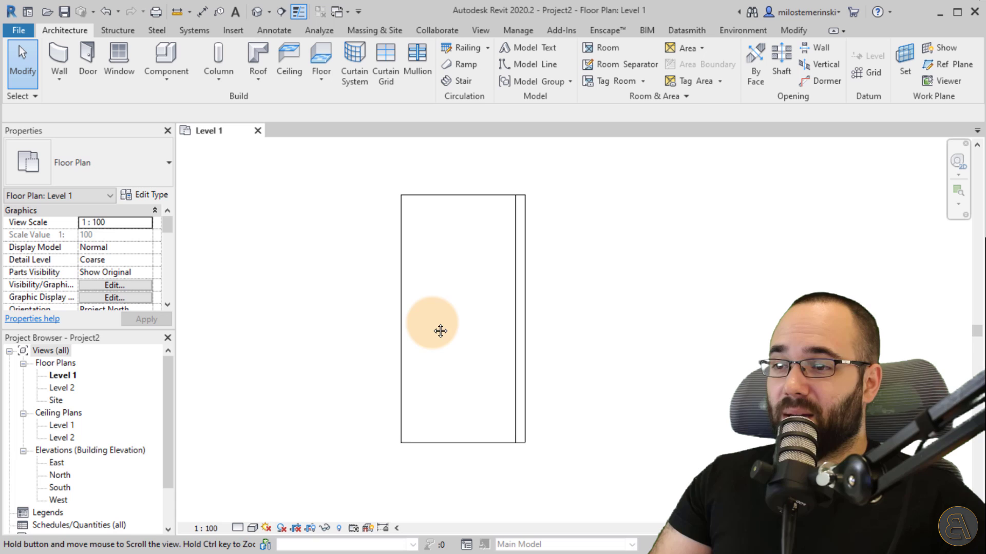
middle_drag(493, 377, 463, 370)
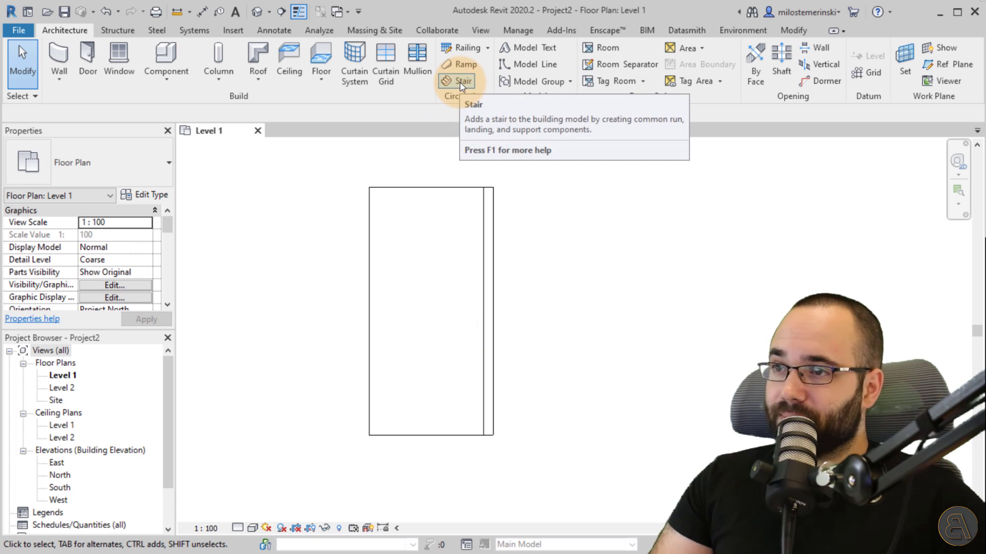
Start a Monolithic Stair with an actual run width of 1200.
click(461, 82)
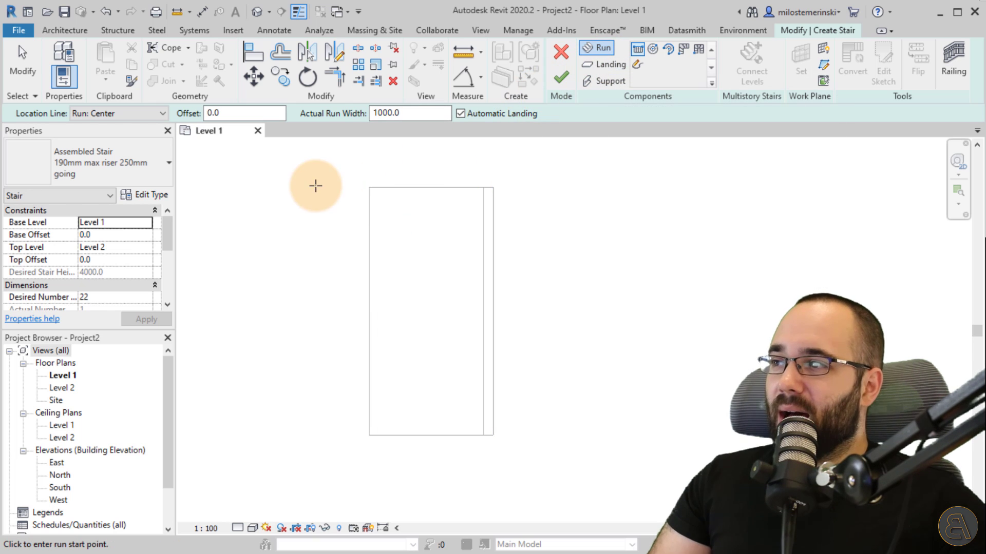
click(132, 159)
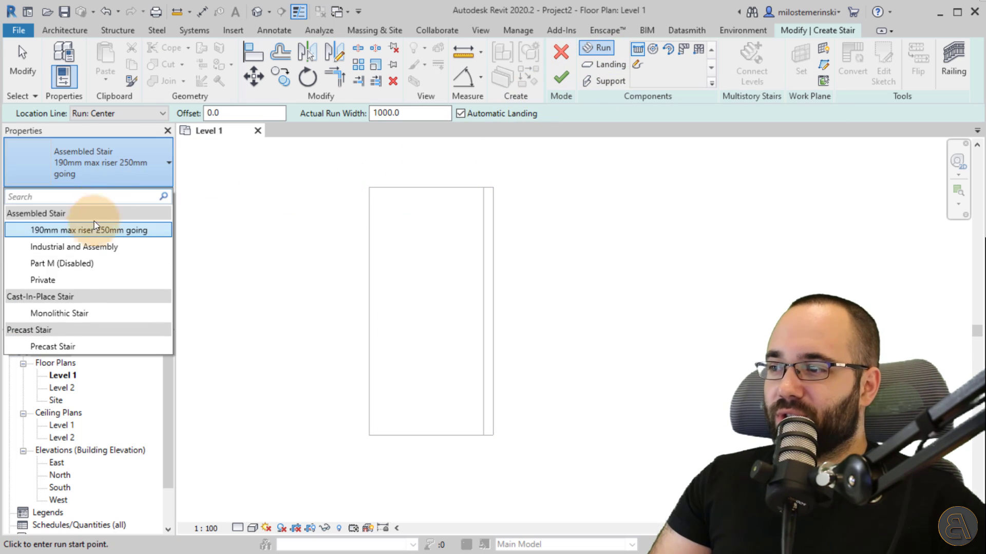
click(63, 315)
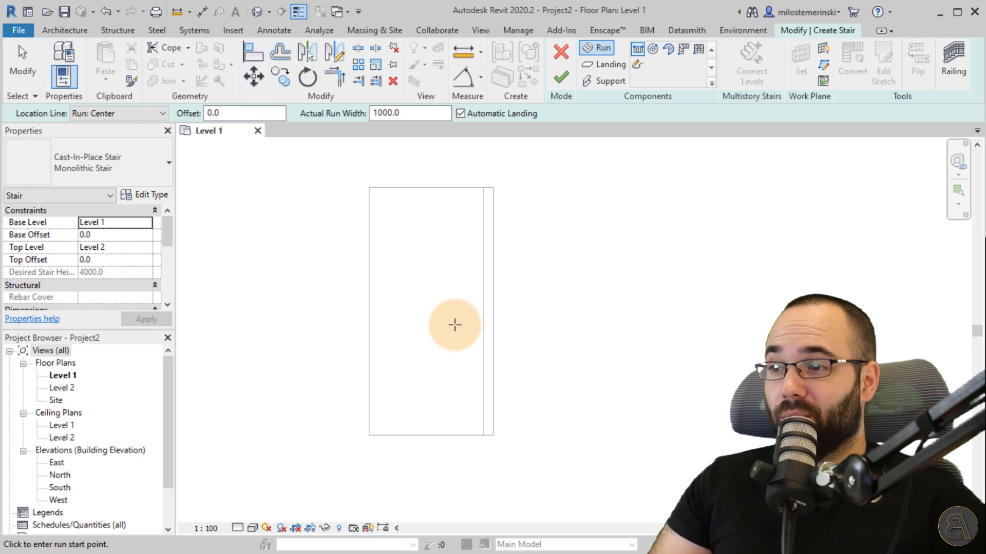
text(1200)
key(Return)
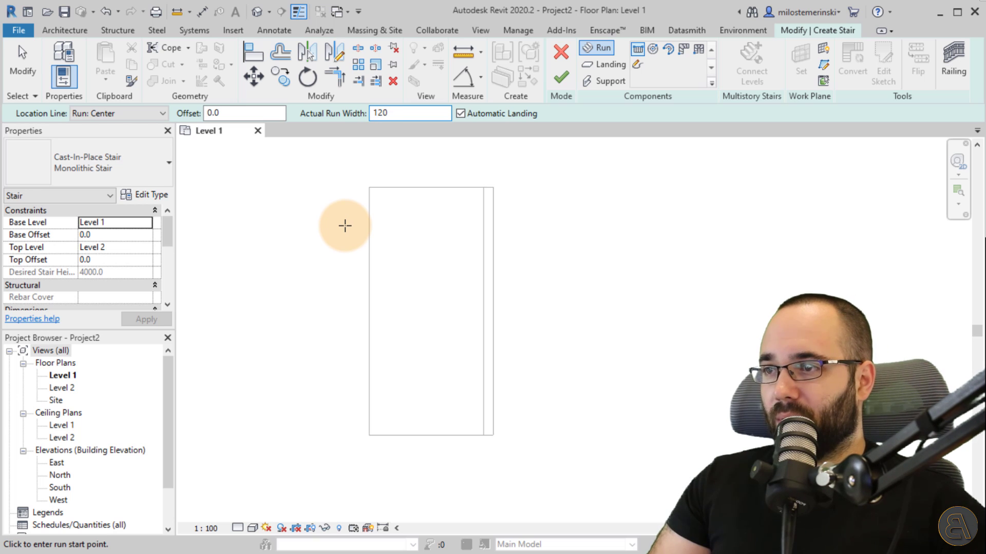
key(Return)
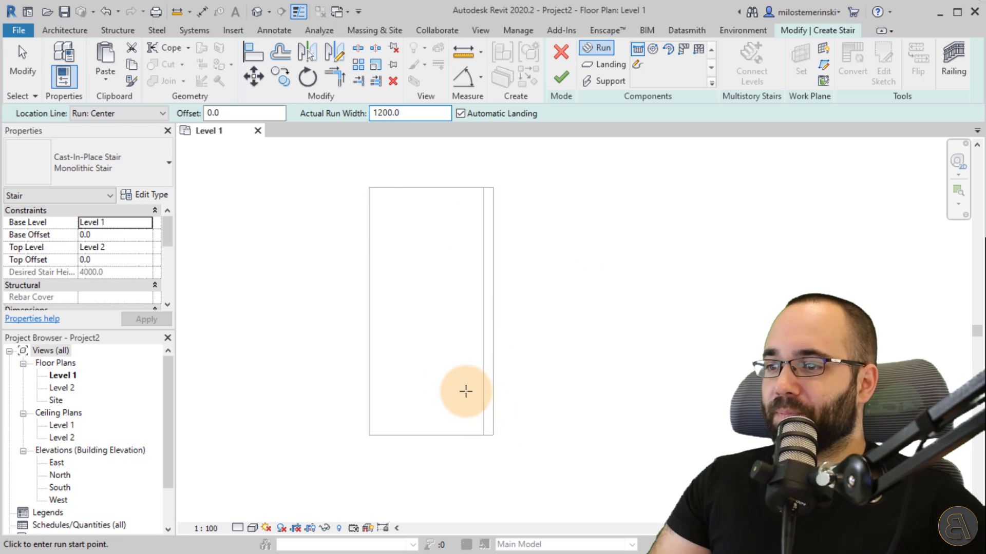
Draw the stair run bottom to top and move it against the wall.
click(461, 397)
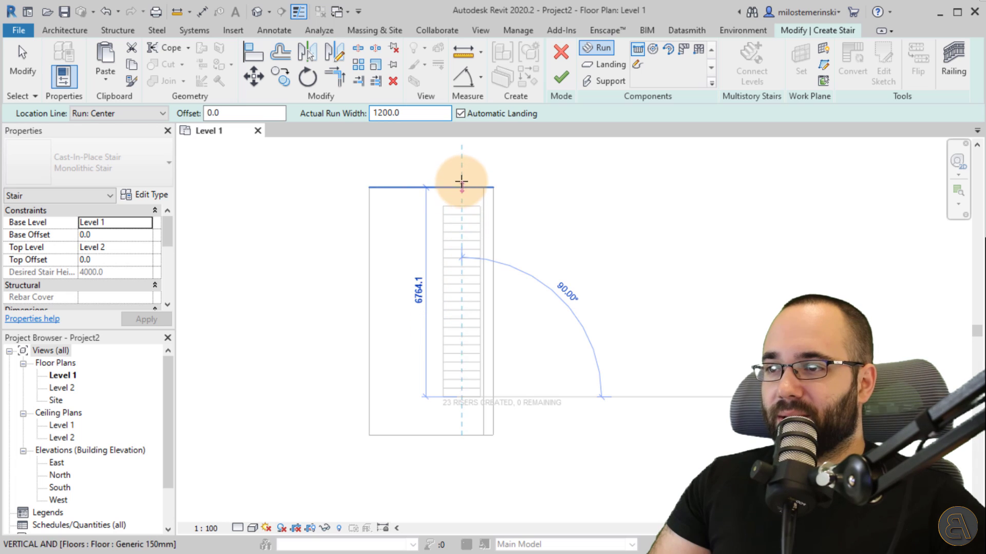
click(462, 173)
key(Escape)
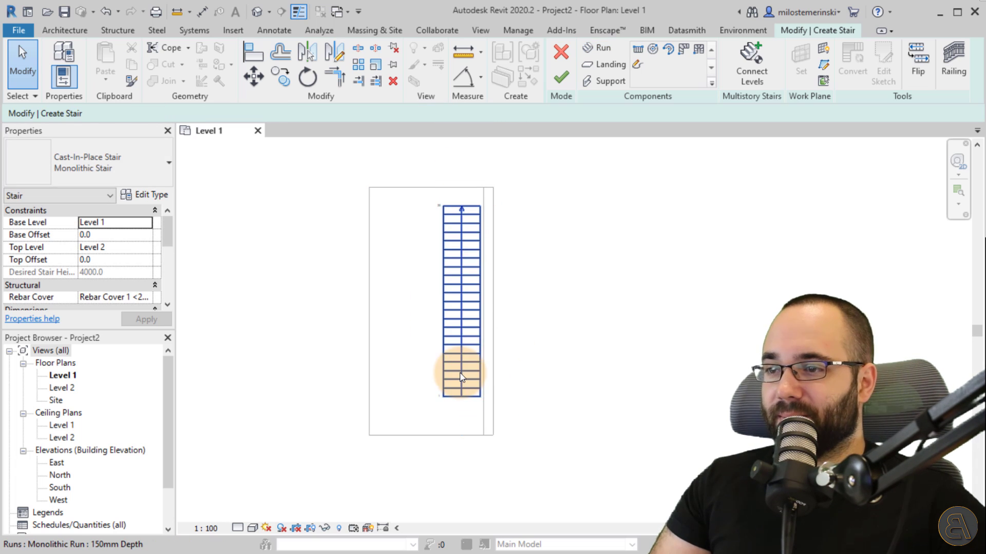
click(457, 397)
drag(457, 396, 463, 395)
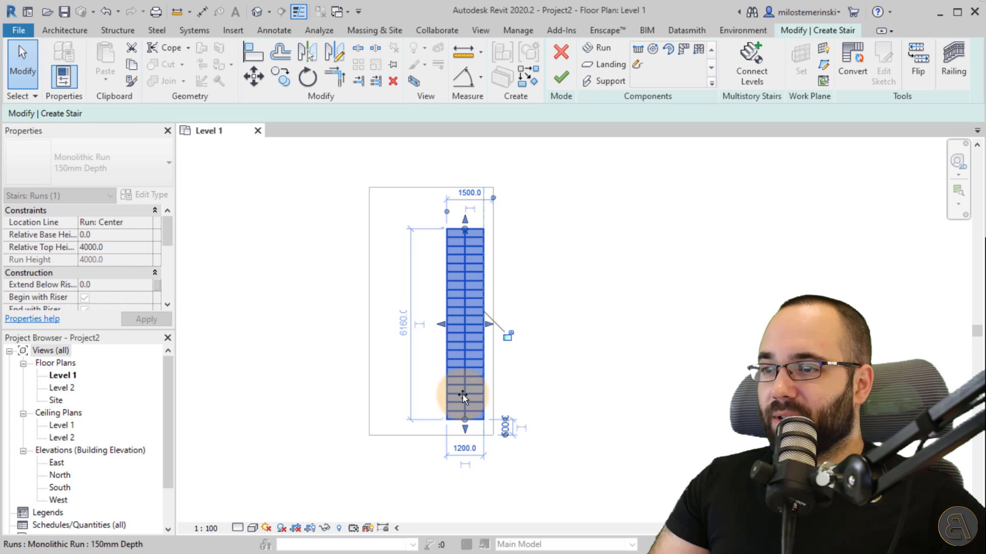
click(463, 395)
scroll(463, 283, up, 2)
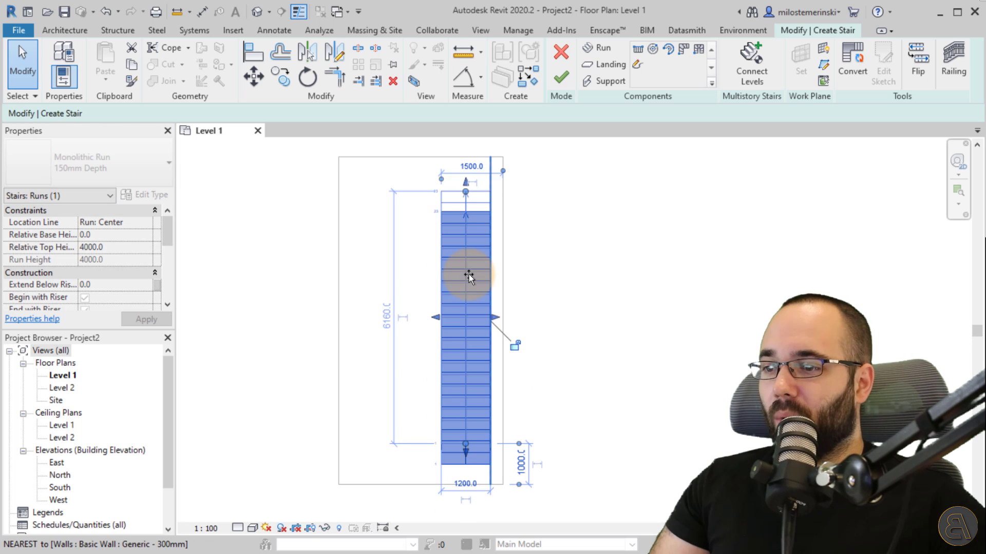
drag(468, 281, 468, 263)
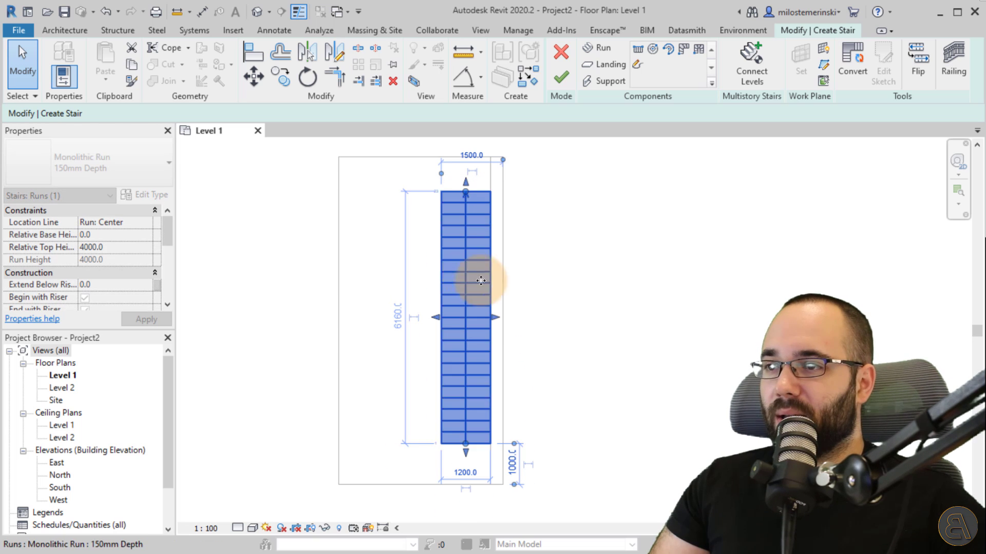
key(Down)
key(Down)
key(Down)
key(Down)
click(643, 365)
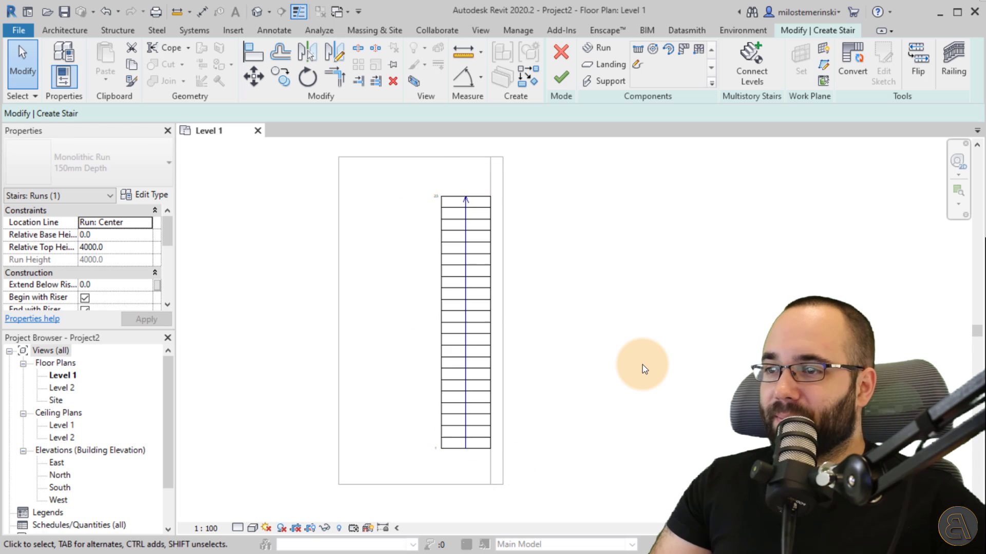
middle_drag(593, 299, 638, 321)
scroll(638, 321, down, 1)
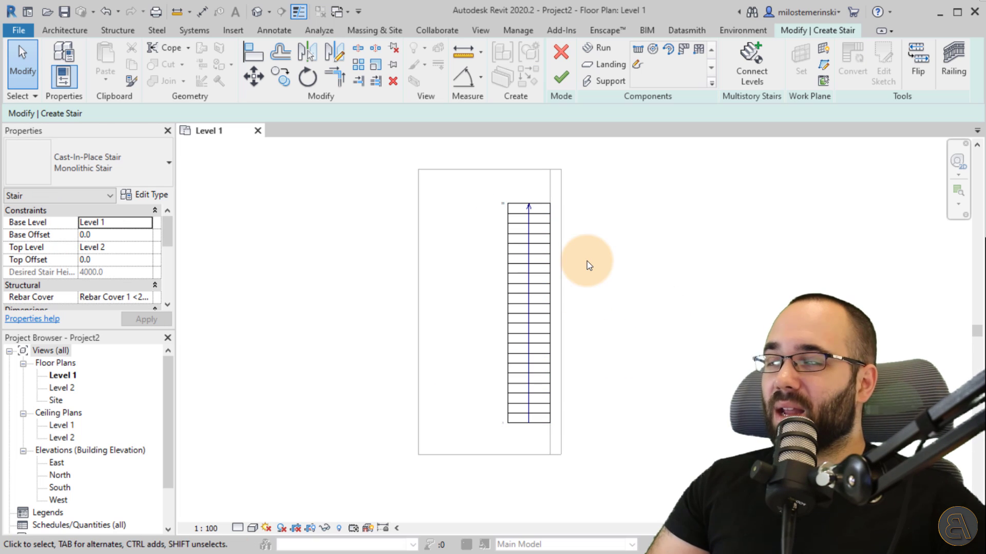
Keep the Default railing positioned on treads and finish the stair.
click(942, 73)
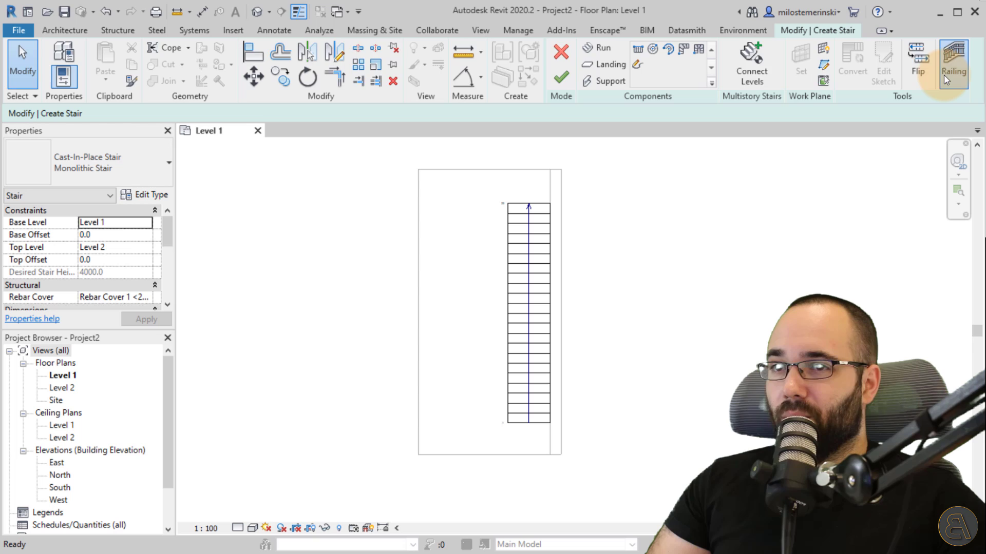
drag(311, 162, 381, 184)
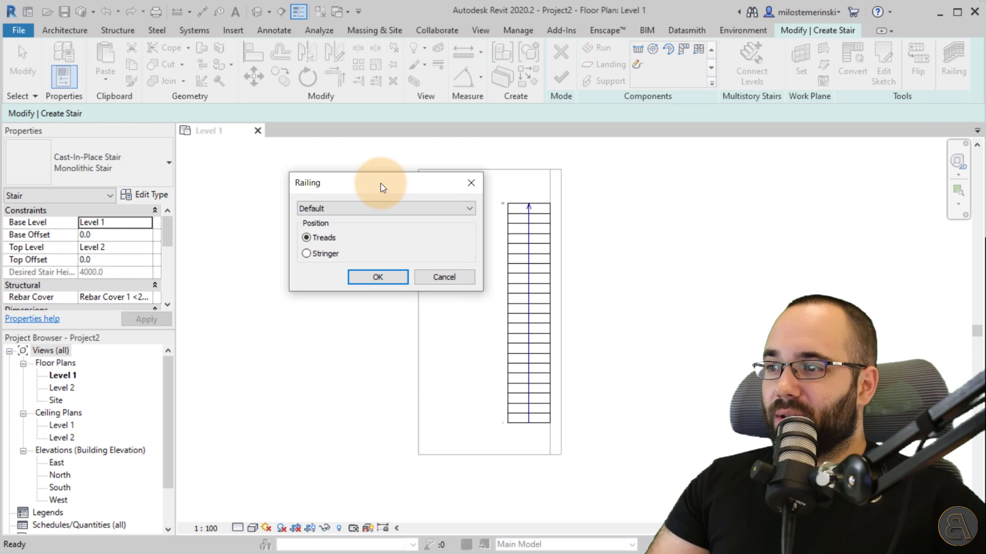
click(366, 213)
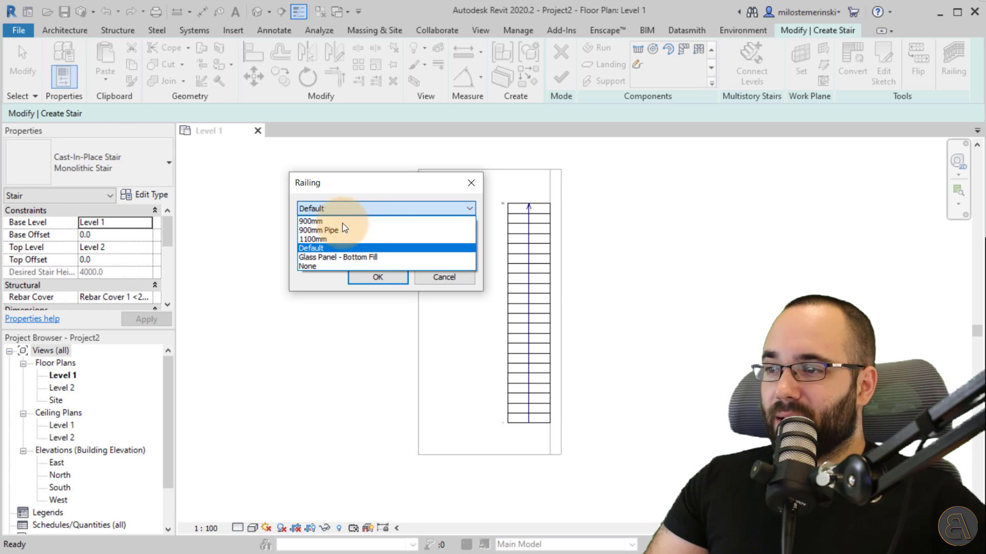
click(306, 249)
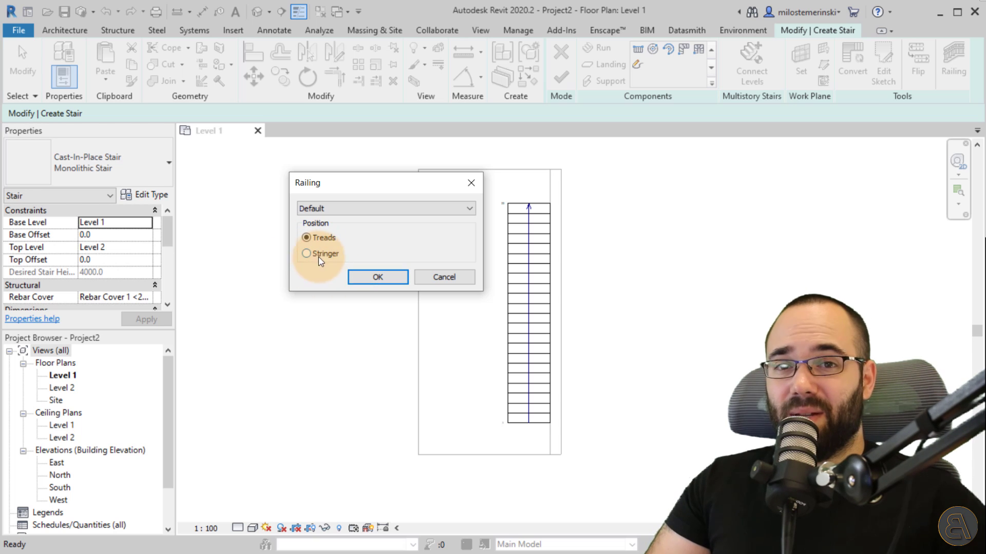
click(373, 278)
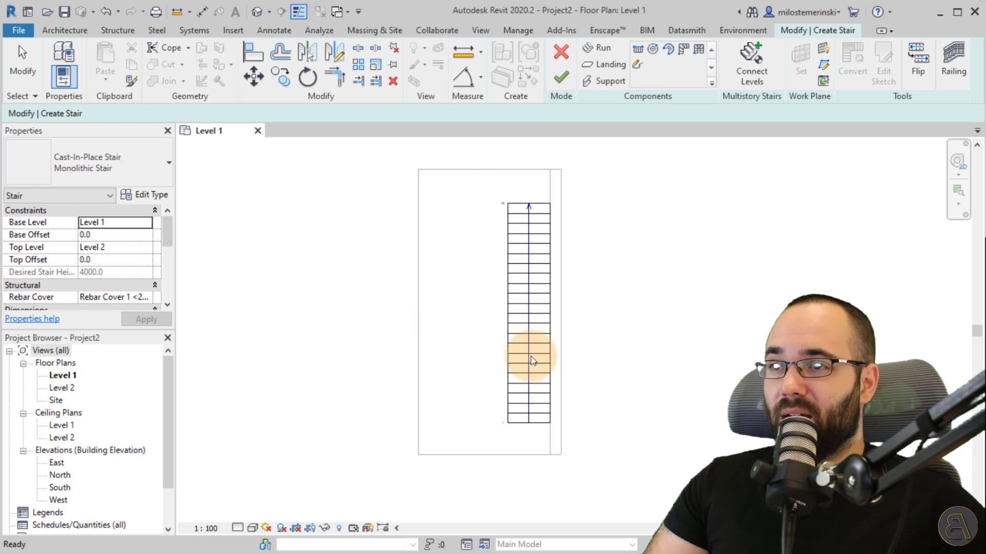
click(560, 81)
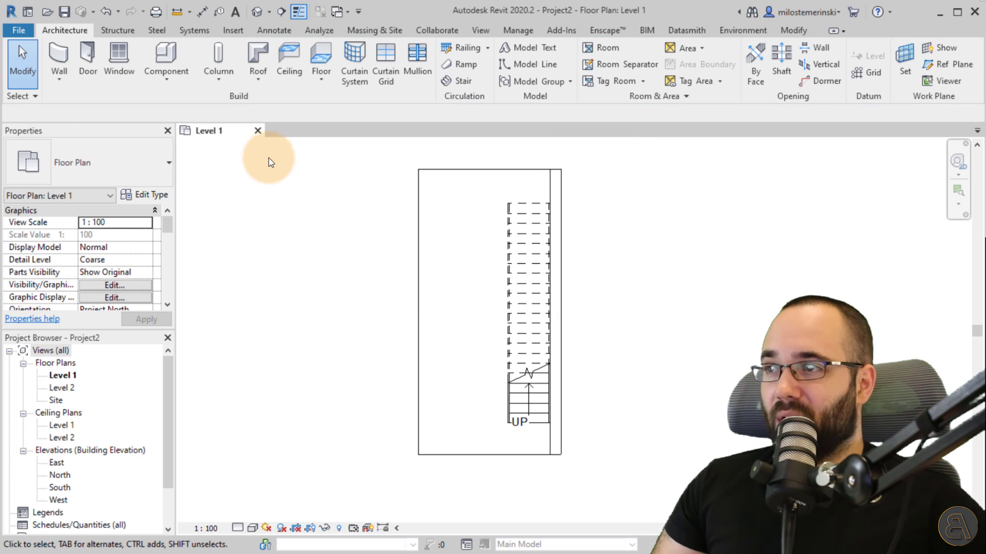
Orbit the default 3D view and select the ground floor slab.
click(255, 11)
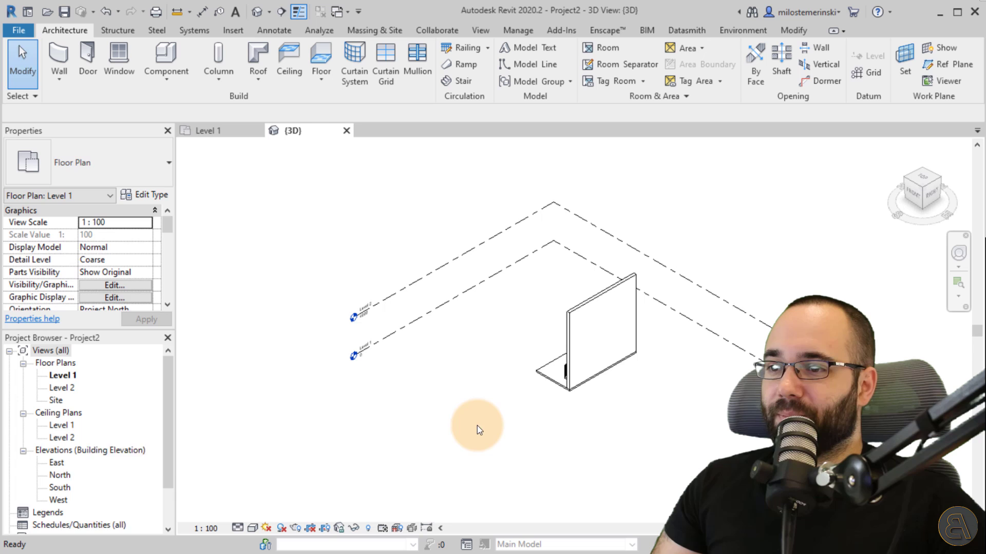
mouse_move(506, 418)
shift+middle_down()
mouse_move(722, 288)
mouse_move(694, 375)
shift+middle_up()
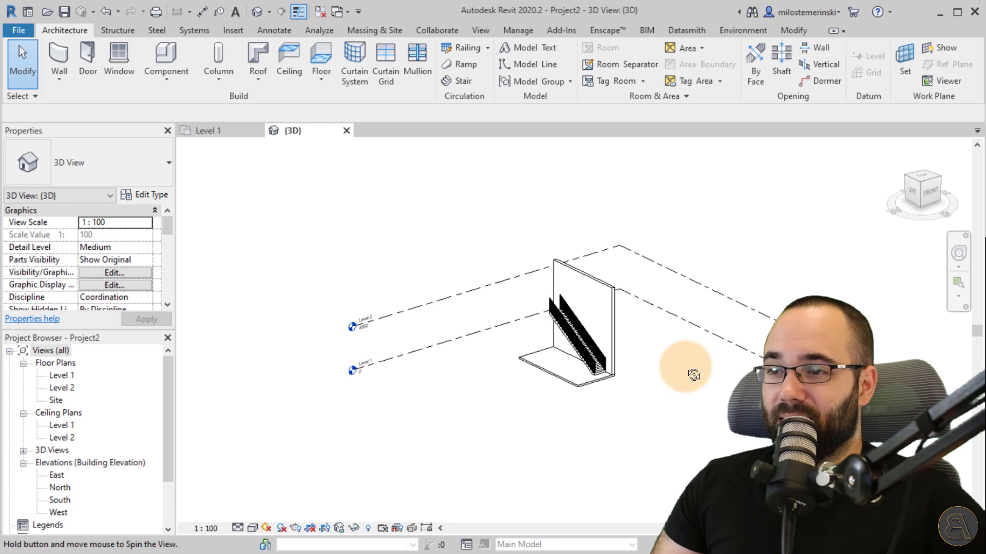
scroll(499, 280, up, 2)
scroll(561, 473, up, 2)
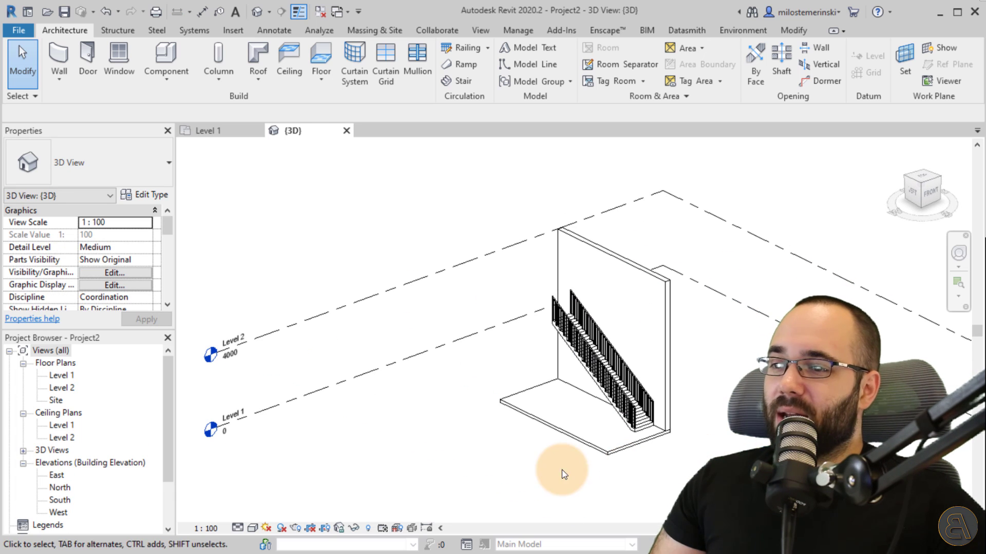
click(568, 436)
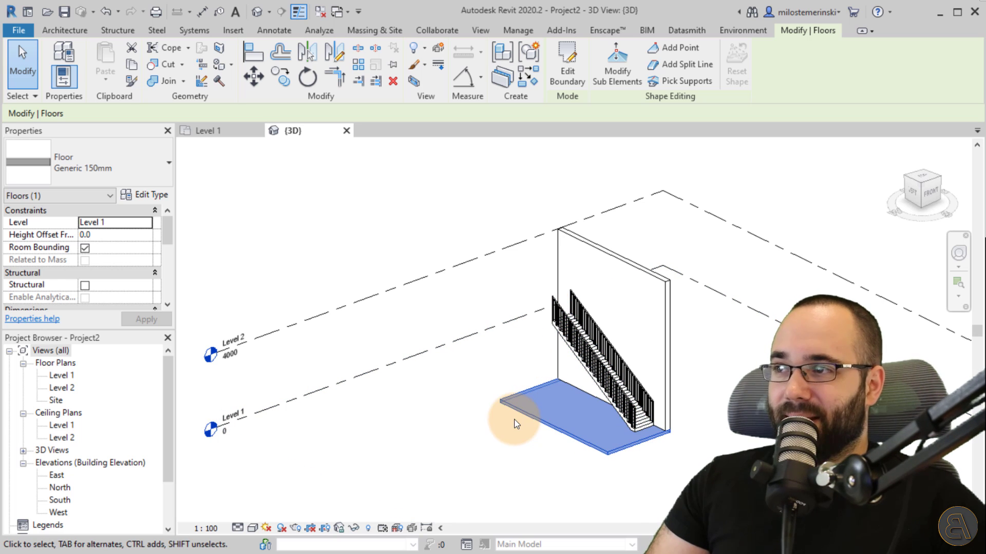
Copy the ground slab and paste it aligned to Level 2.
click(129, 72)
click(108, 83)
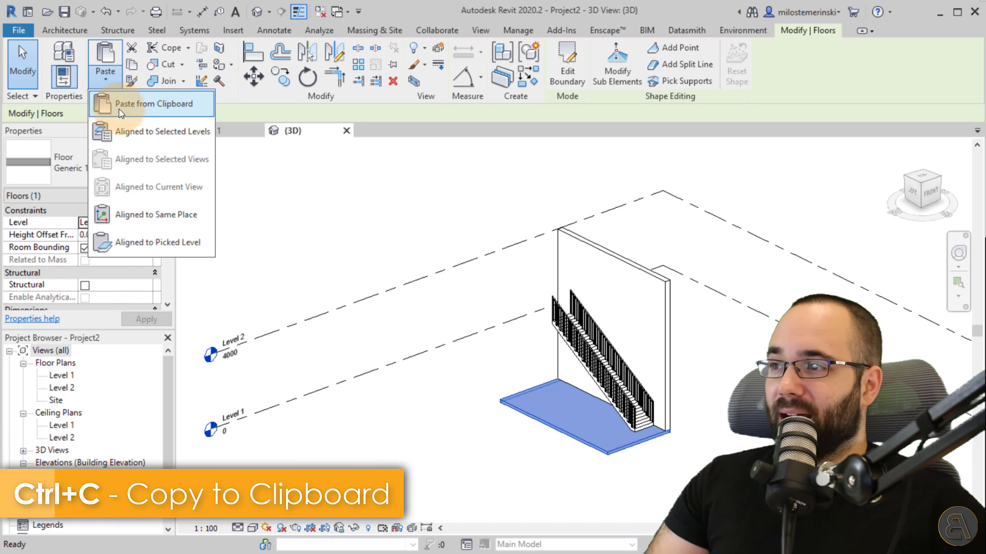
click(125, 133)
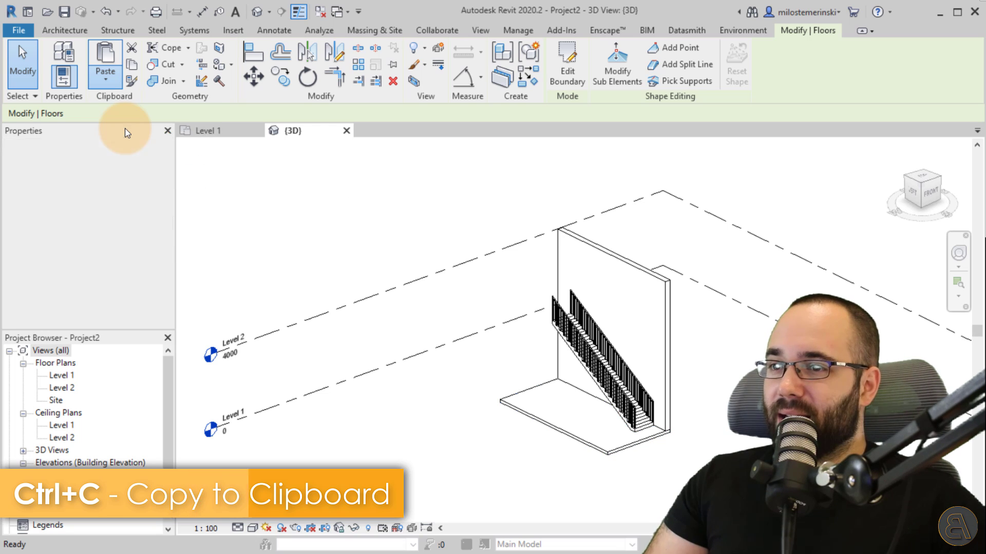
drag(620, 184, 354, 177)
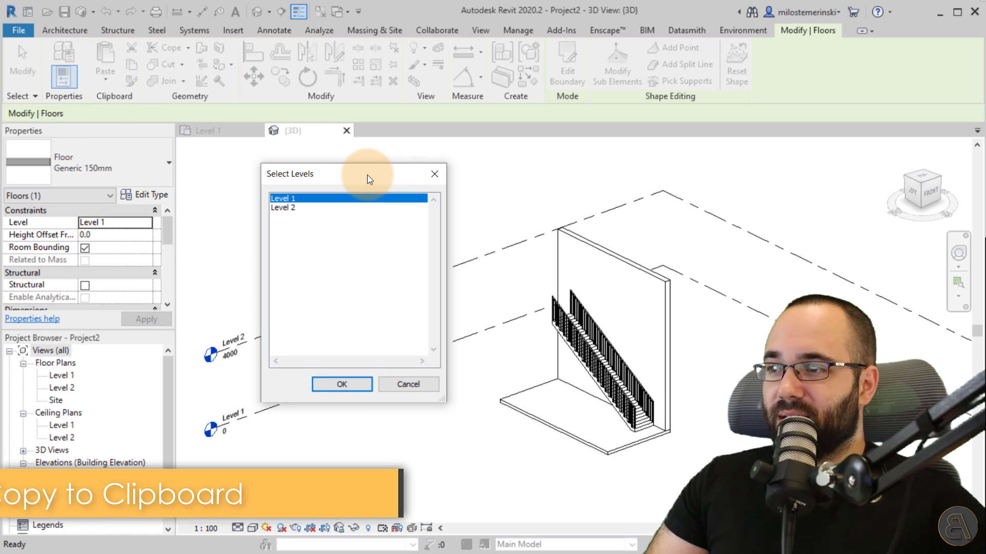
click(343, 386)
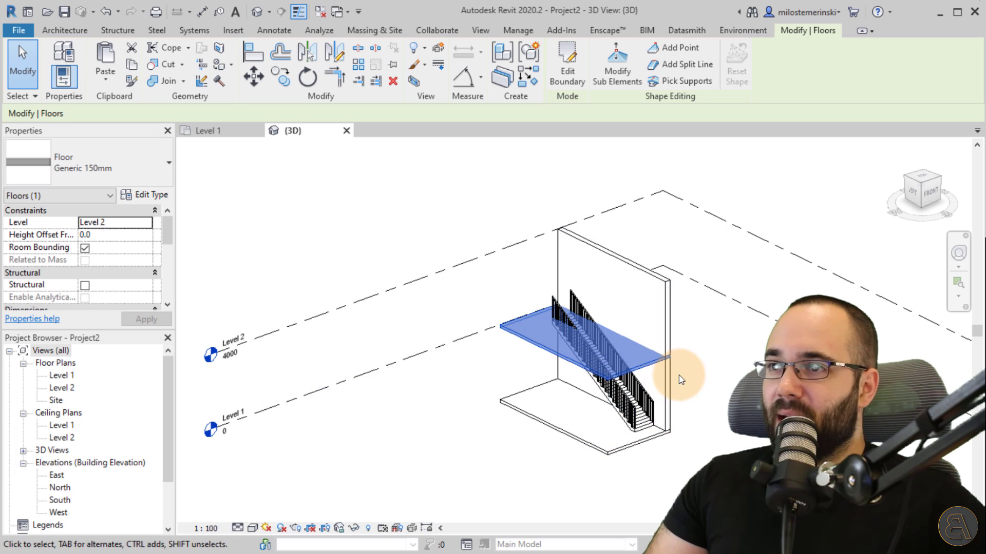
Edit the Level 2 slab boundary, shifting its top edge and picking stair edges.
click(572, 83)
scroll(607, 355, up, 3)
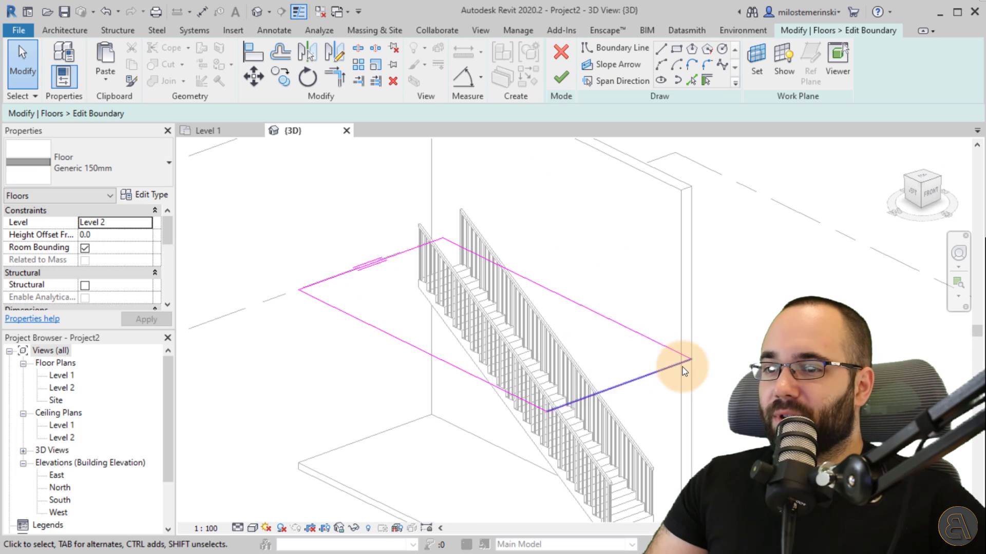
click(684, 355)
drag(658, 354, 667, 352)
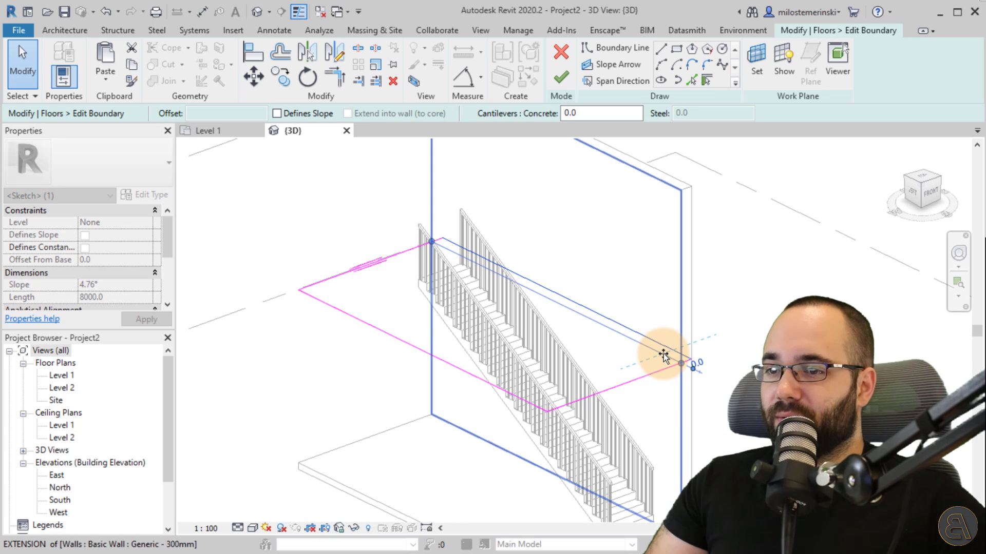
middle_drag(588, 341, 586, 346)
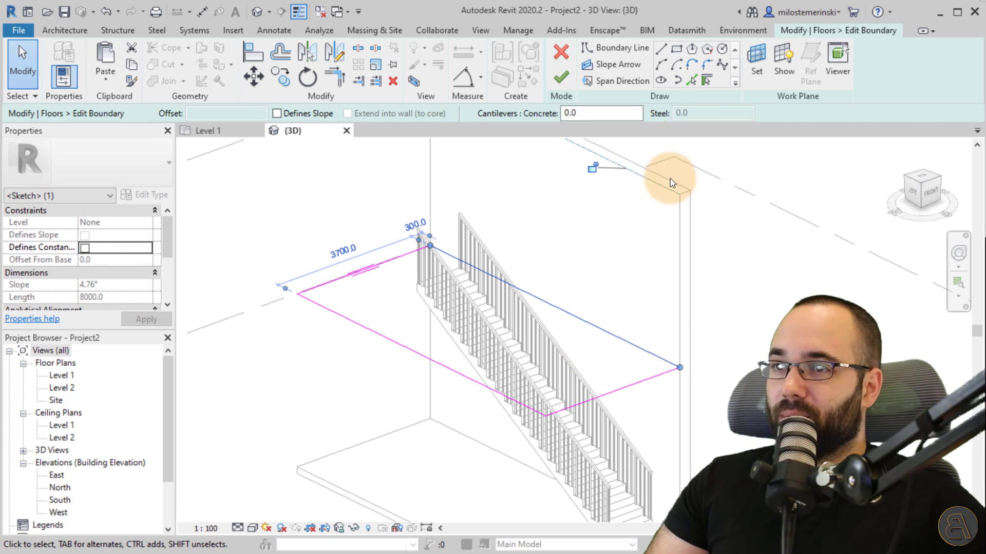
click(692, 83)
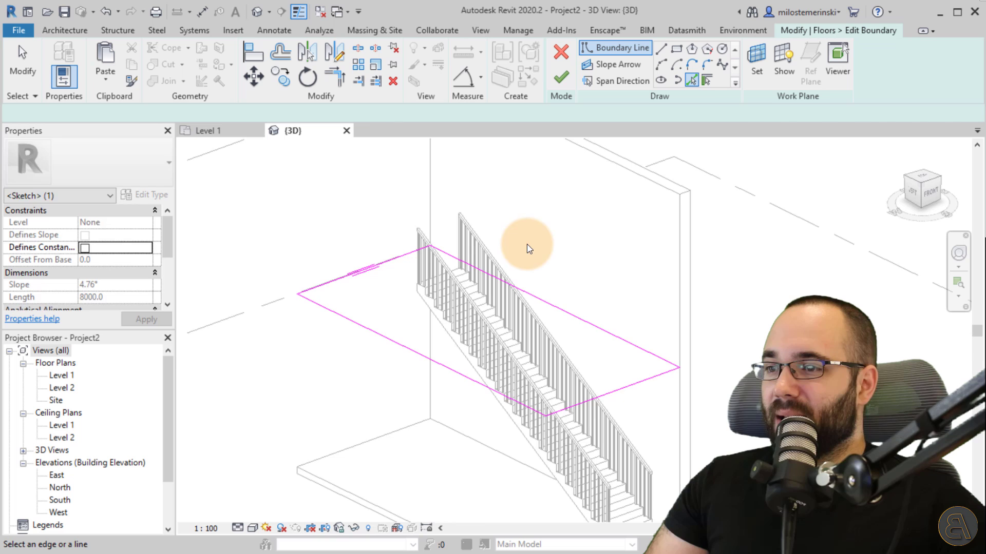
scroll(463, 275, up, 3)
mouse_move(441, 267)
middle_down()
mouse_move(428, 204)
mouse_move(615, 447)
middle_up()
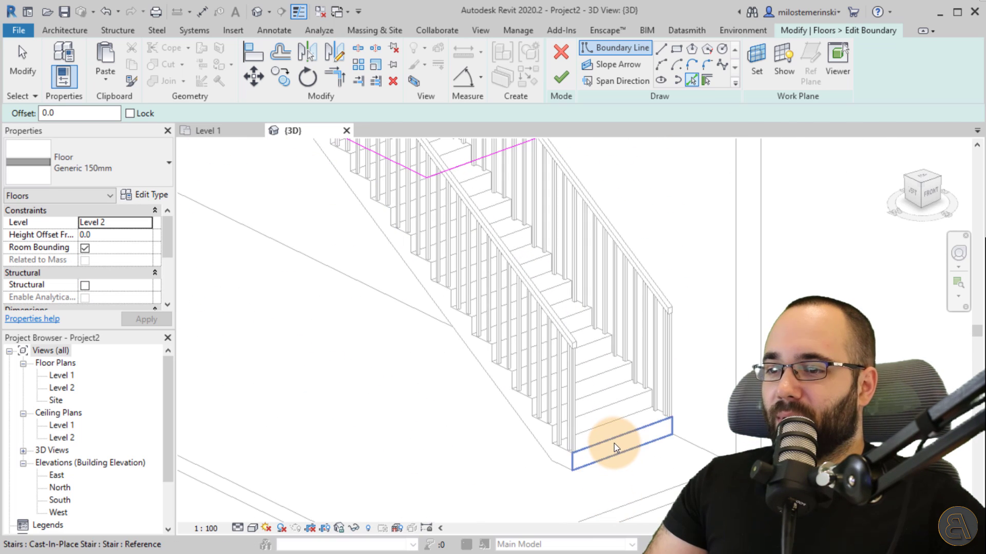
scroll(614, 444, up, 1)
scroll(530, 448, down, 2)
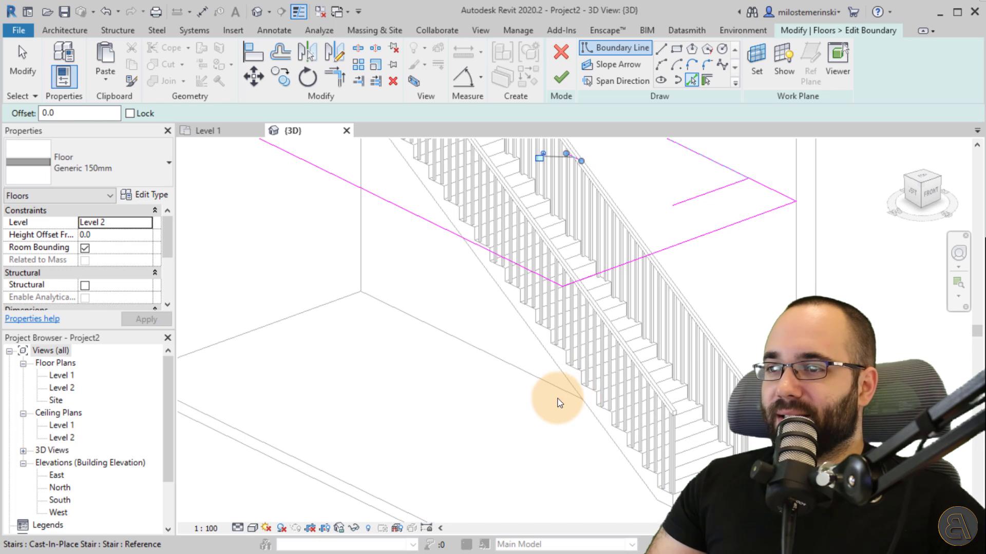
scroll(559, 415, down, 1)
scroll(609, 308, up, 1)
scroll(574, 278, up, 2)
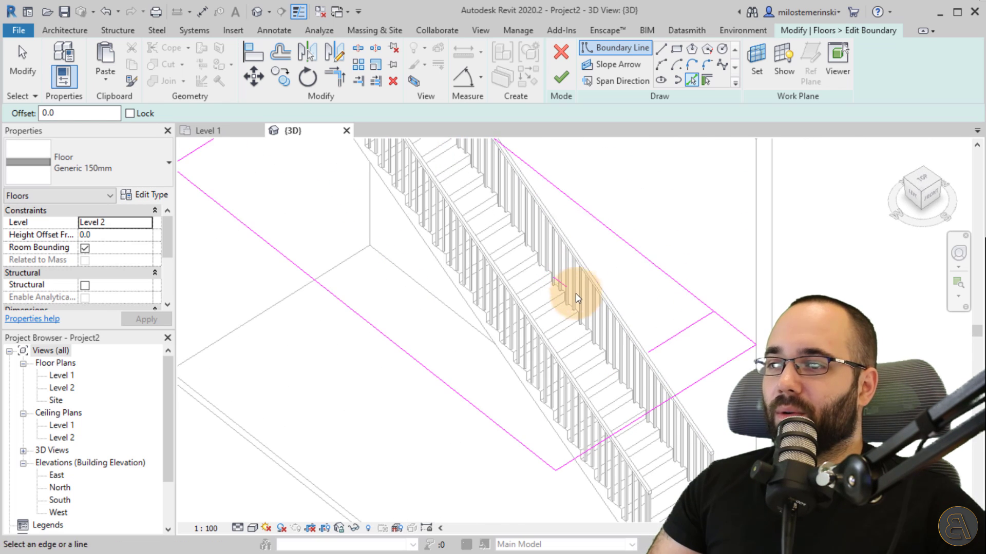
middle_drag(560, 384, 498, 413)
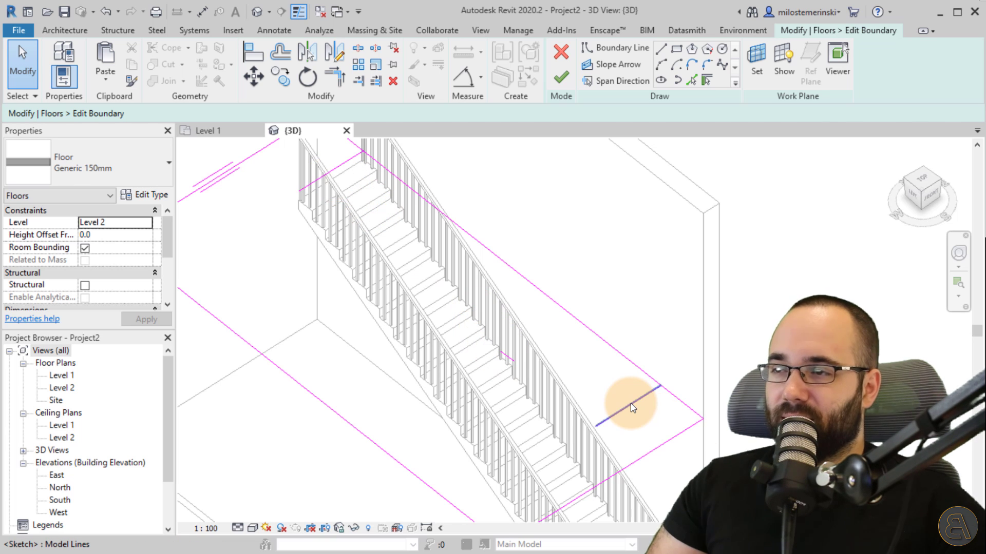
Trim two sketch lines into a corner, then split the stair-side line and delete its upper part.
click(341, 87)
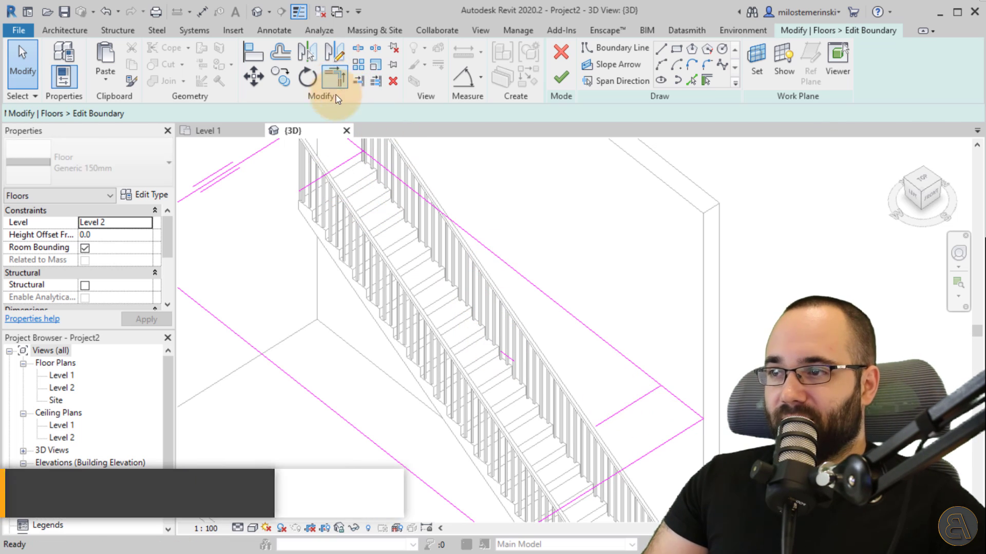
click(514, 359)
click(624, 405)
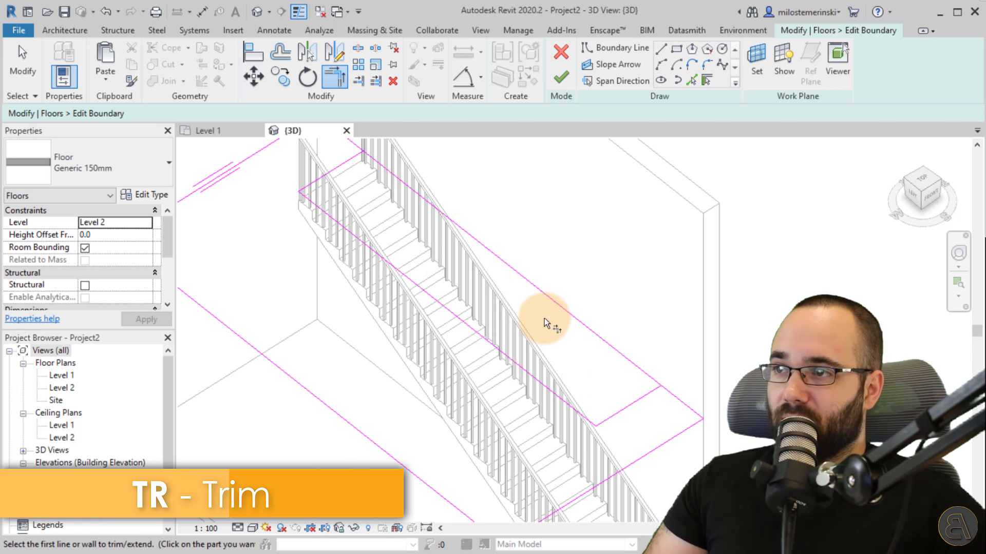
click(357, 49)
click(472, 236)
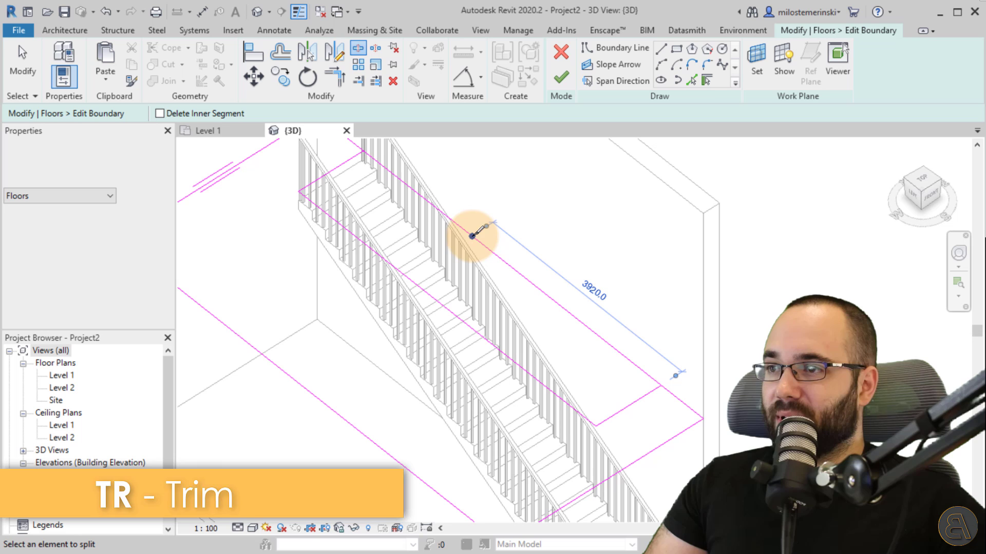
key(Escape)
click(368, 148)
key(Delete)
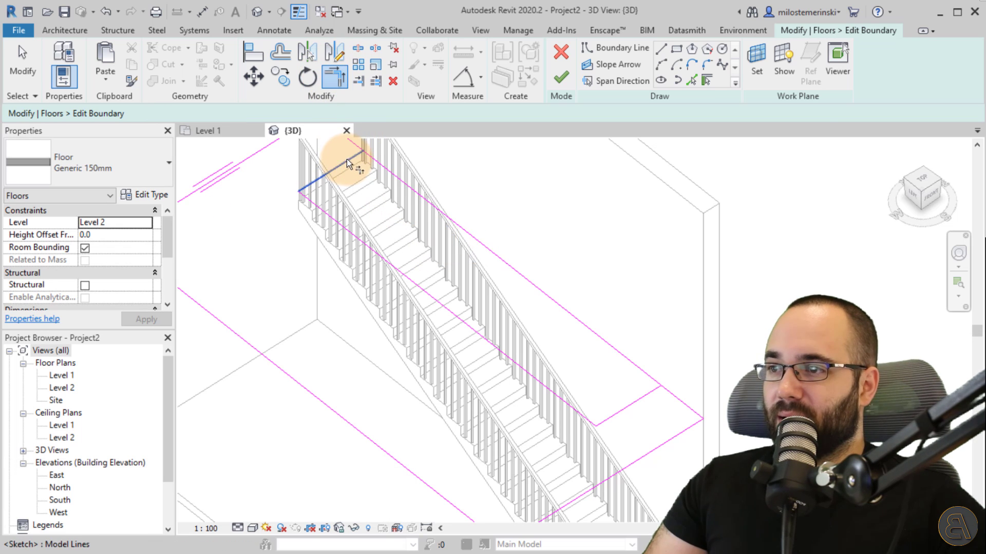
Trim the upper boundary line to a corner with TR.
key(t)
key(r)
click(652, 395)
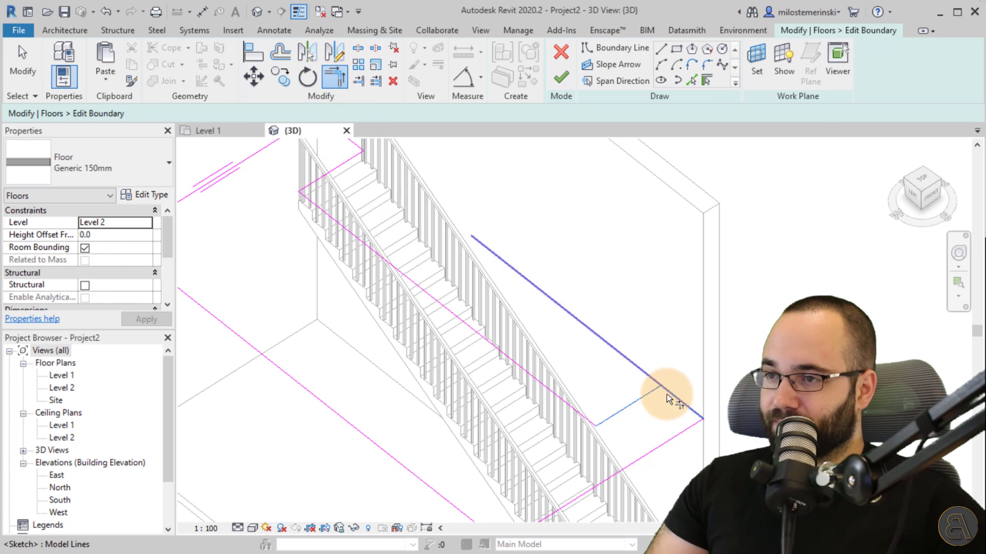
scroll(528, 335, down, 2)
middle_drag(528, 334, 540, 312)
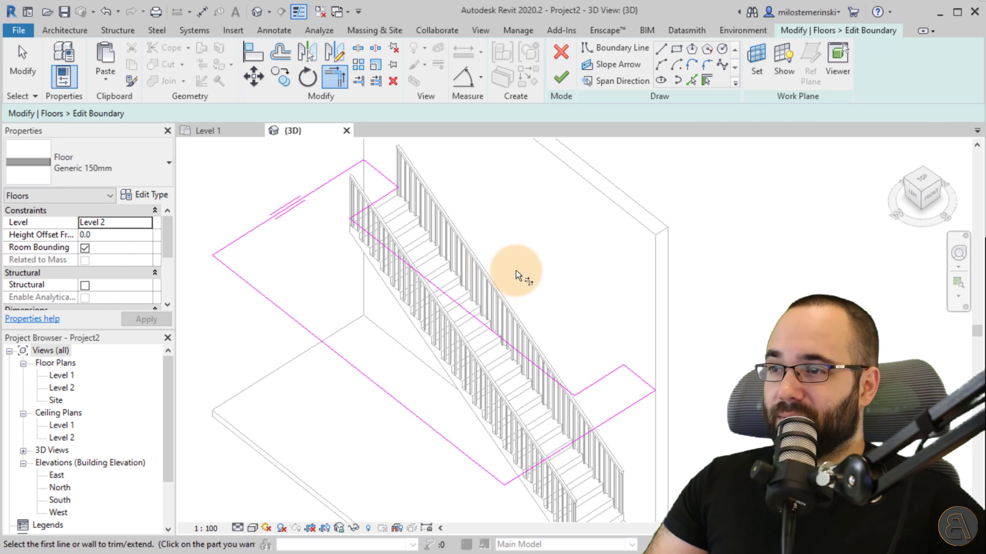
key(Escape)
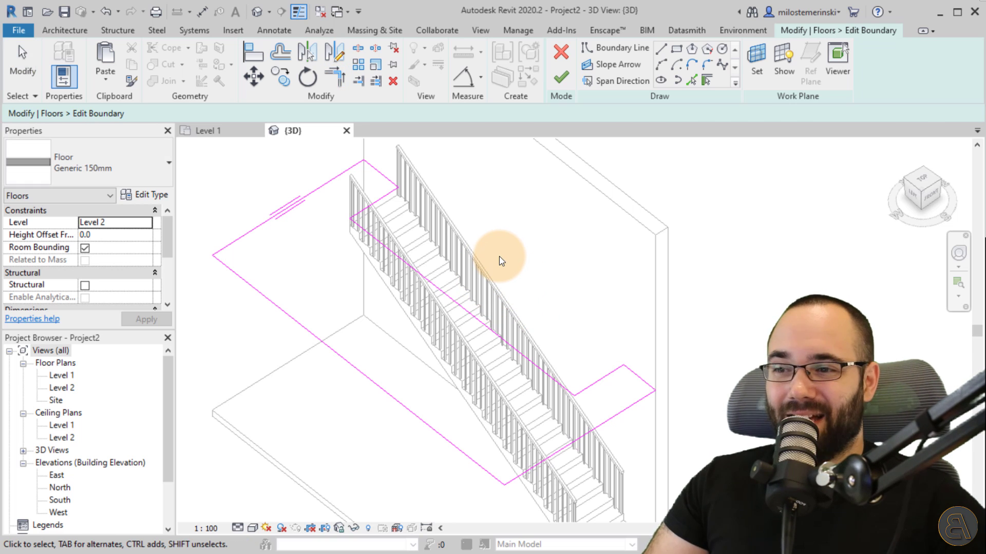
Finish the slab sketch and change the upper slab to Generic 300mm.
click(560, 77)
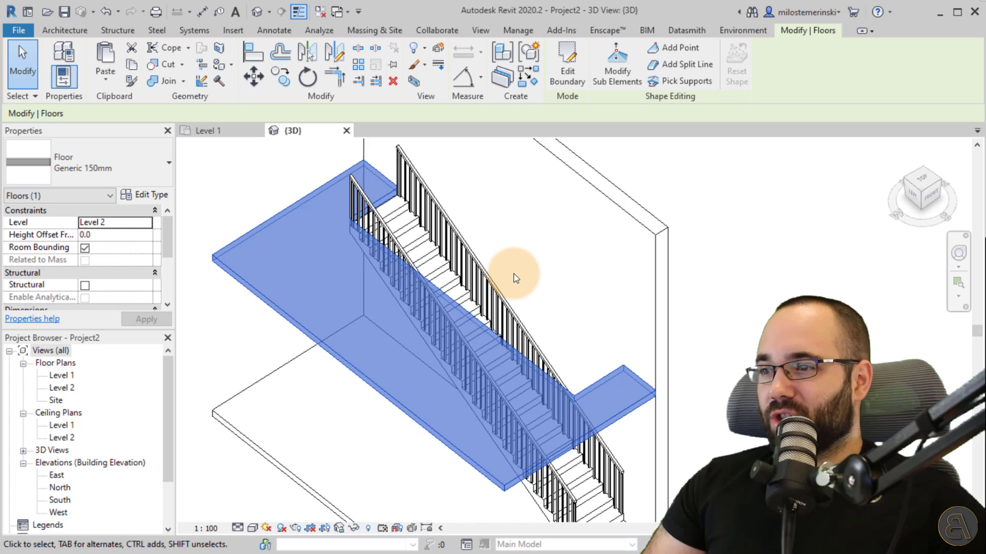
mouse_move(561, 330)
shift+middle_down()
mouse_move(619, 208)
mouse_move(547, 273)
mouse_move(503, 255)
shift+middle_up()
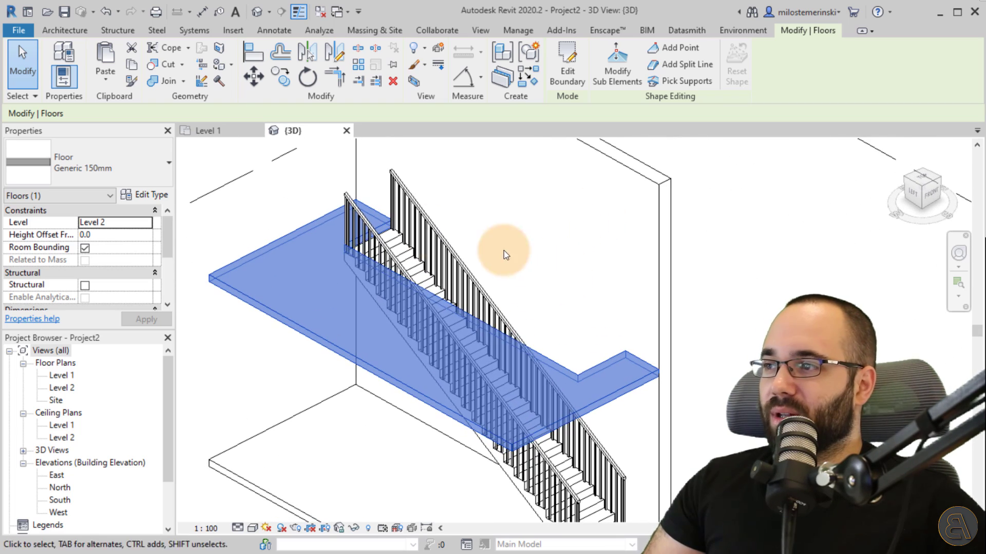
click(95, 157)
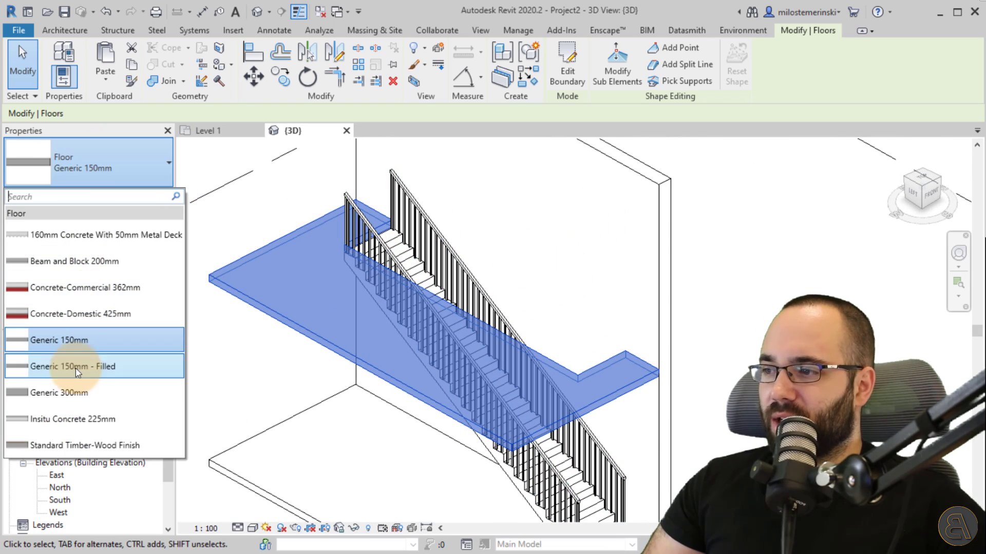
click(75, 393)
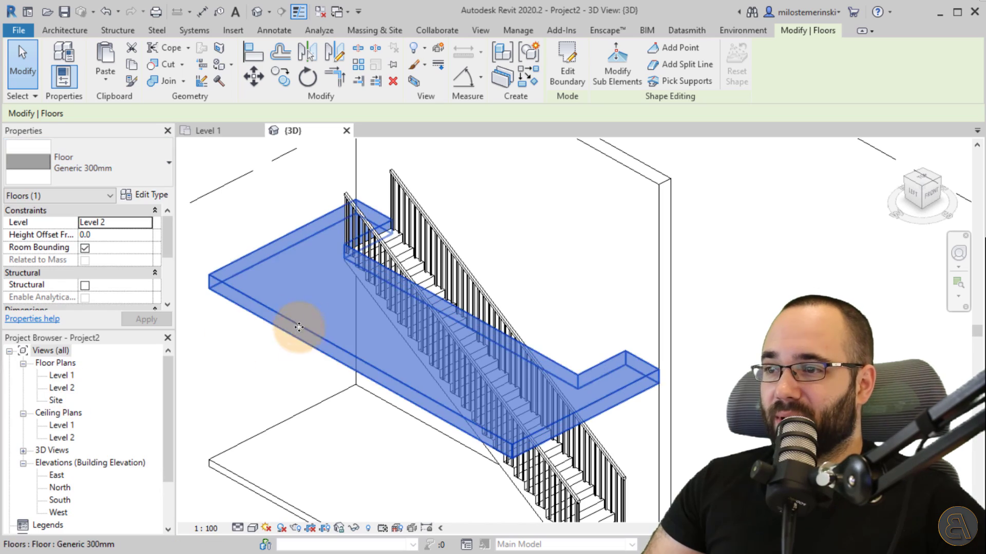
Orbit around the stair and select the Level 2 floor slab.
mouse_move(333, 436)
shift+middle_down()
mouse_move(395, 330)
mouse_move(403, 341)
shift+middle_up()
click(488, 272)
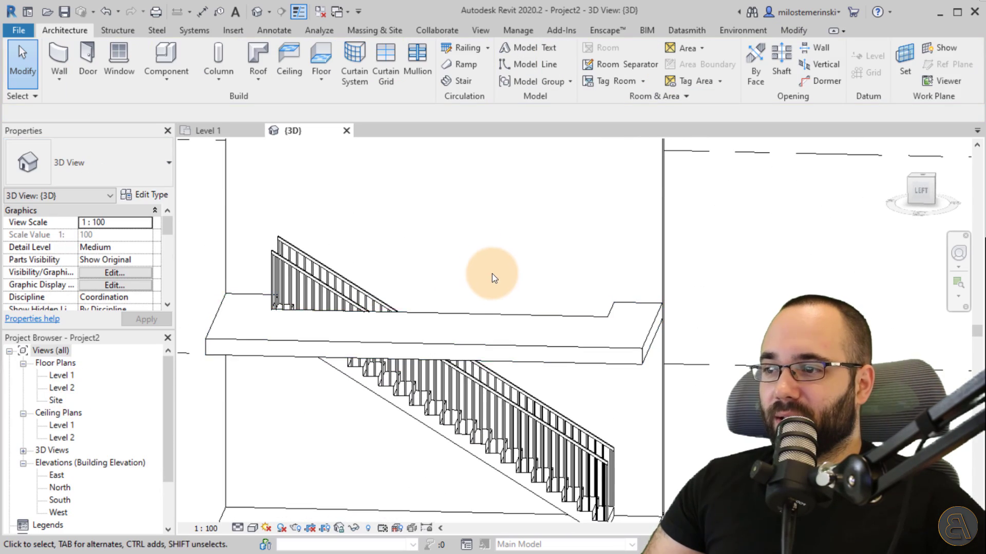
mouse_move(488, 273)
shift+middle_down()
mouse_move(521, 193)
mouse_move(531, 218)
mouse_move(377, 203)
mouse_move(339, 213)
mouse_move(346, 322)
mouse_move(366, 345)
mouse_move(410, 360)
mouse_move(479, 330)
shift+middle_up()
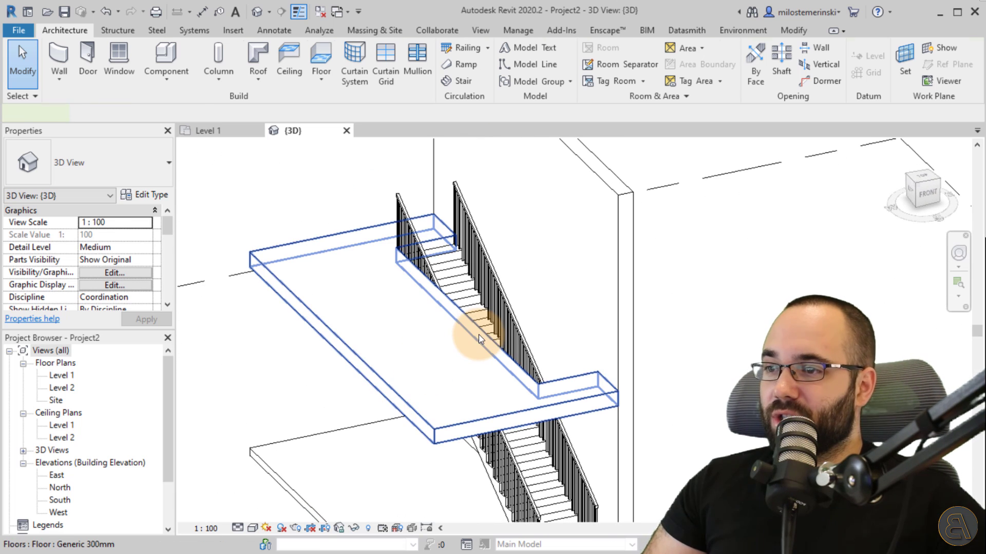
click(479, 339)
shift+middle_drag(448, 362, 393, 328)
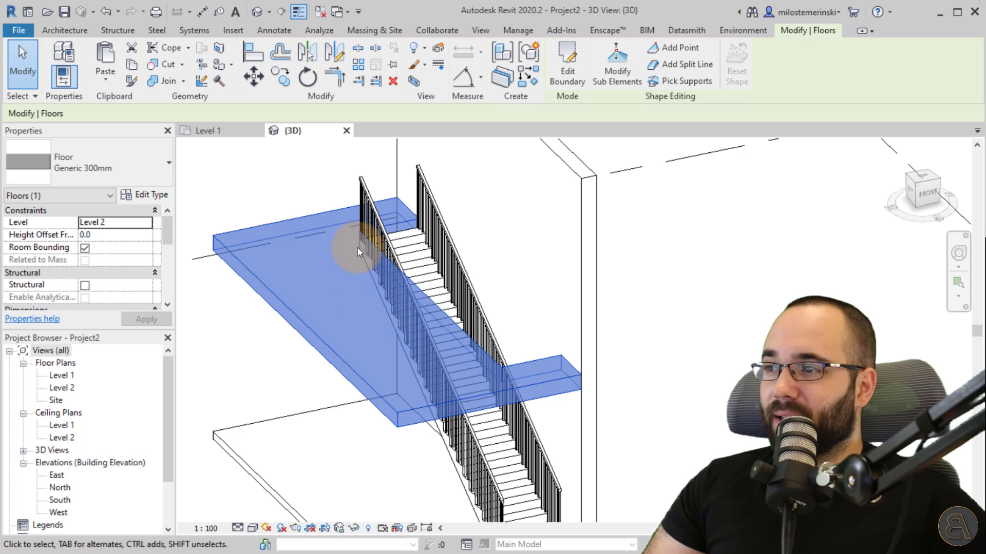
In the Level 1 plan, drag the slab's boundary line to the stair edge.
click(569, 72)
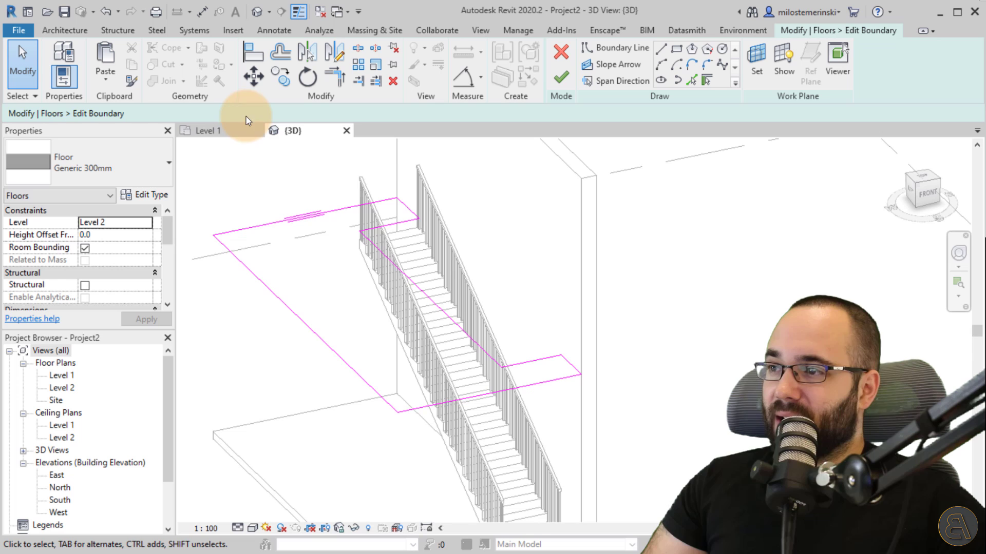
click(231, 131)
scroll(511, 408, up, 3)
scroll(501, 415, up, 2)
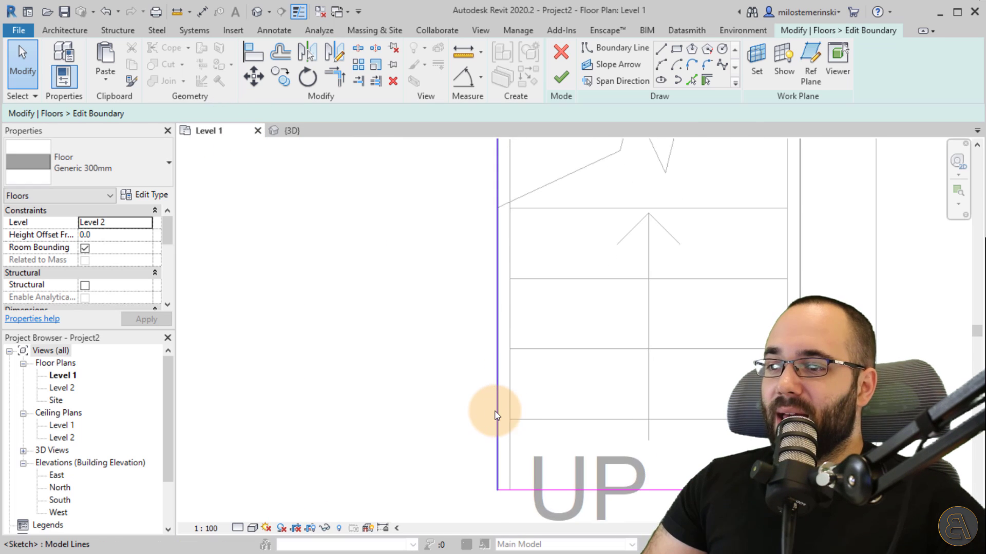
scroll(495, 416, up, 2)
click(500, 413)
mouse_move(508, 409)
mouse_down()
mouse_move(520, 411)
mouse_move(510, 351)
mouse_up()
scroll(510, 354, down, 2)
scroll(510, 385, down, 1)
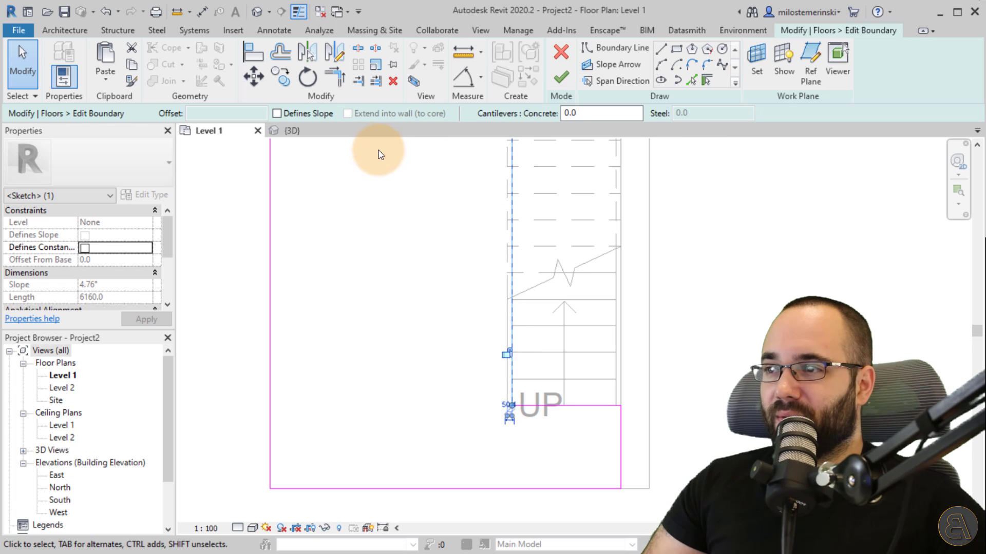
Check the new boundary in 3D, finish the edit and inspect the opening.
click(312, 133)
shift+middle_drag(491, 382, 445, 392)
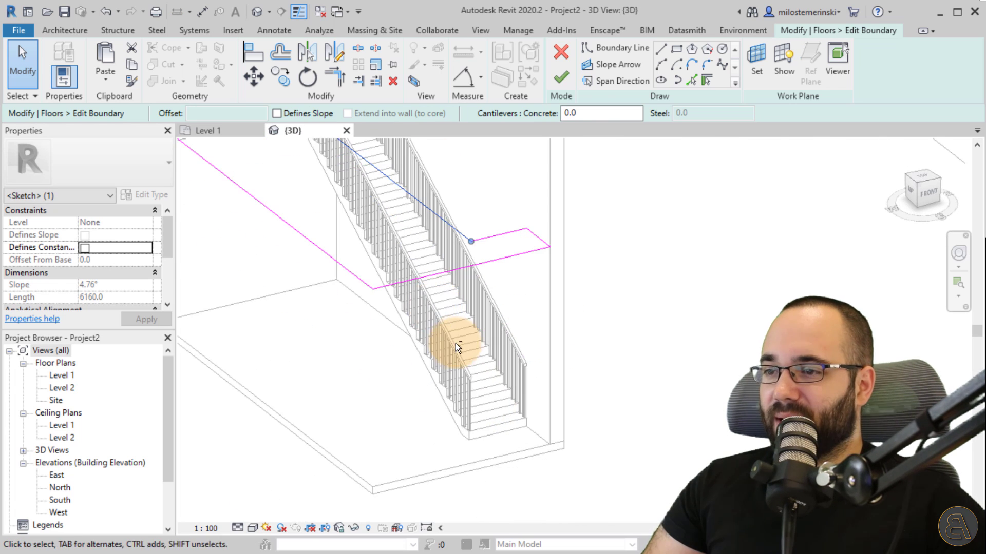
scroll(446, 392, up, 3)
scroll(464, 378, up, 3)
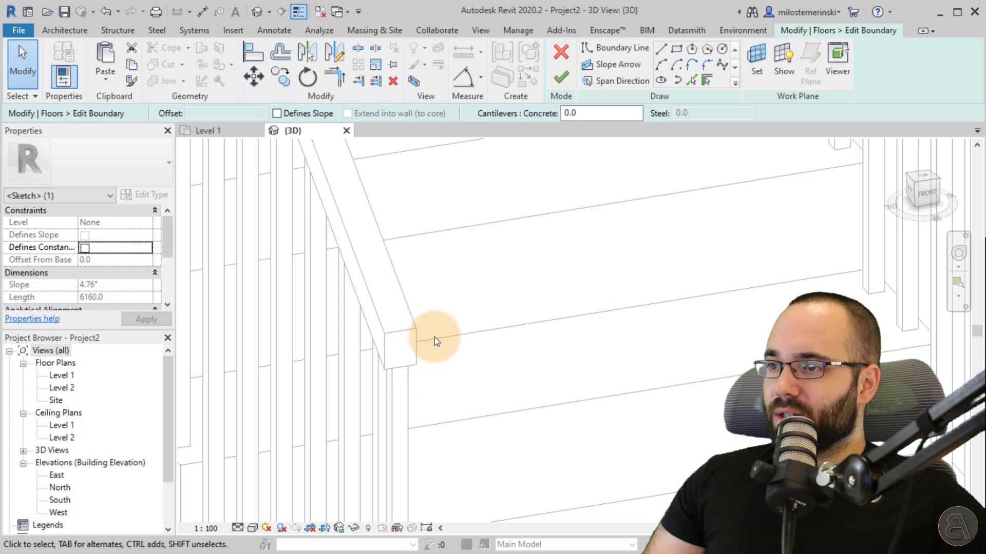
scroll(434, 341, down, 3)
scroll(462, 341, down, 2)
click(560, 79)
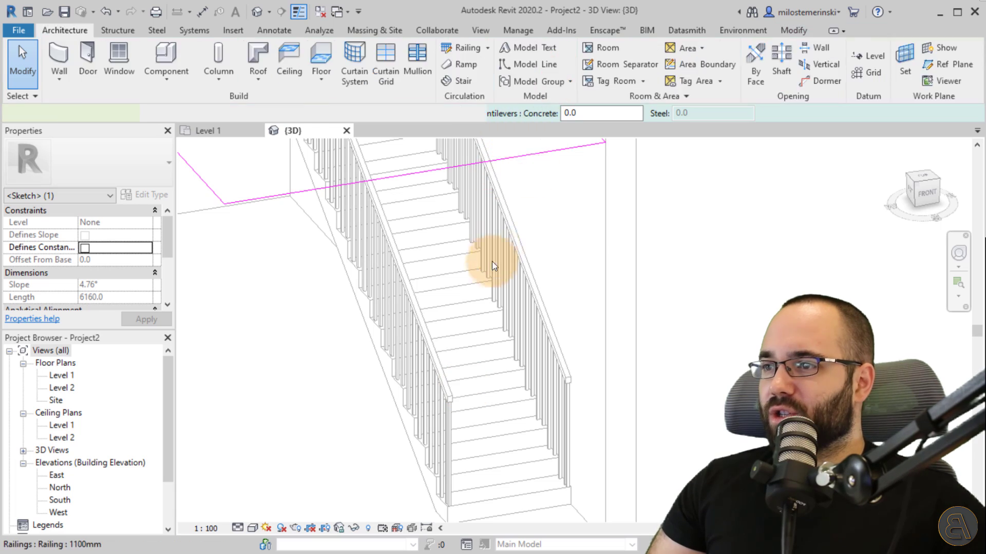
click(323, 440)
mouse_move(418, 418)
shift+middle_down()
mouse_move(398, 310)
mouse_move(386, 326)
shift+middle_up()
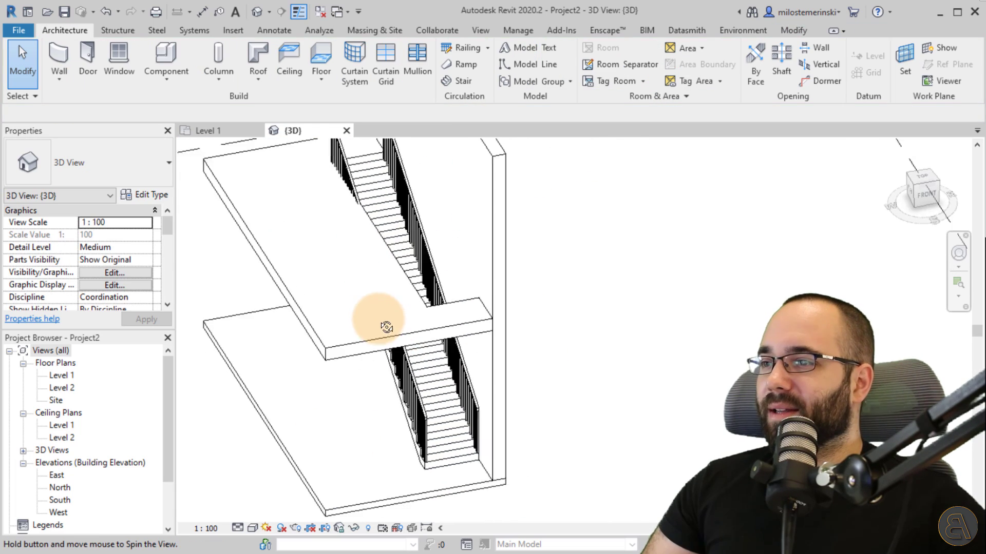
scroll(331, 172, up, 3)
scroll(374, 188, up, 2)
mouse_move(374, 187)
shift+middle_down()
mouse_move(412, 363)
mouse_move(438, 339)
mouse_move(429, 401)
mouse_move(580, 317)
shift+middle_up()
scroll(439, 407, down, 3)
scroll(580, 317, down, 2)
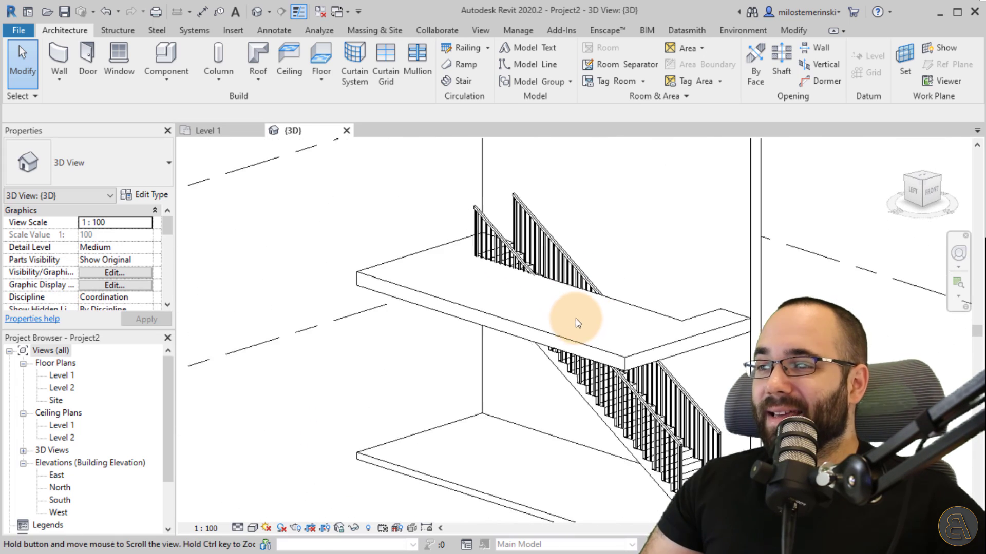
Change the outer stair railing to the 900mm Pipe railing type.
click(500, 193)
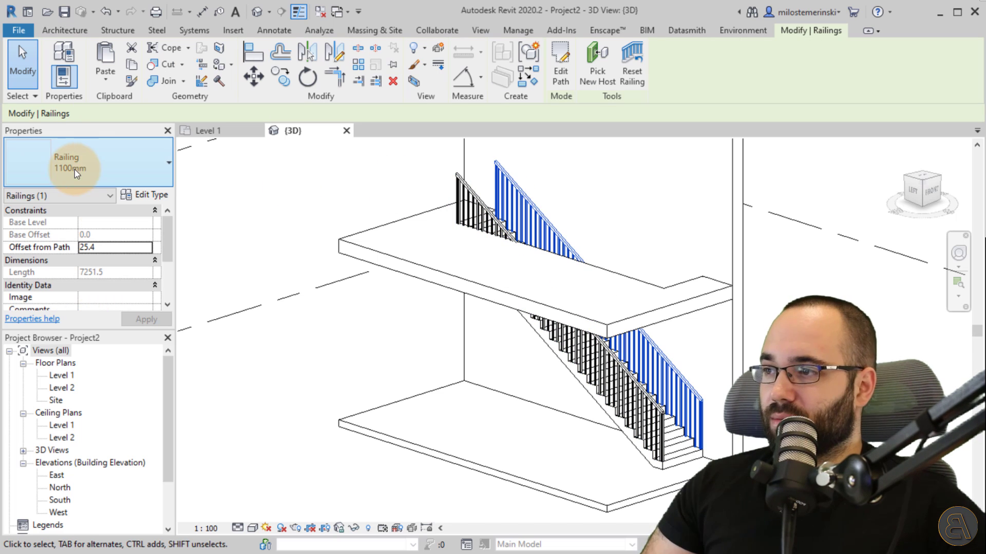
click(75, 168)
click(71, 251)
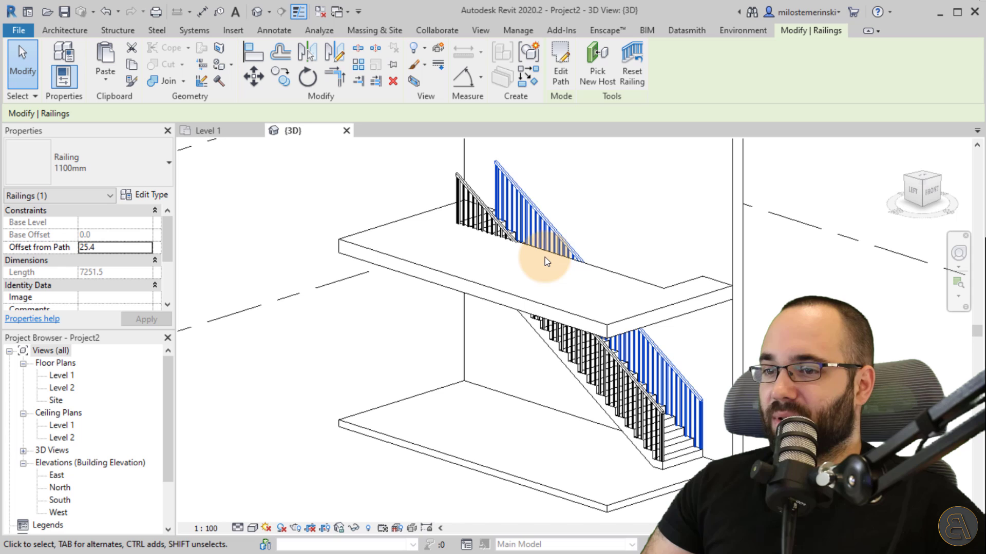
Clear the selection and pick the inner stair railing.
click(584, 215)
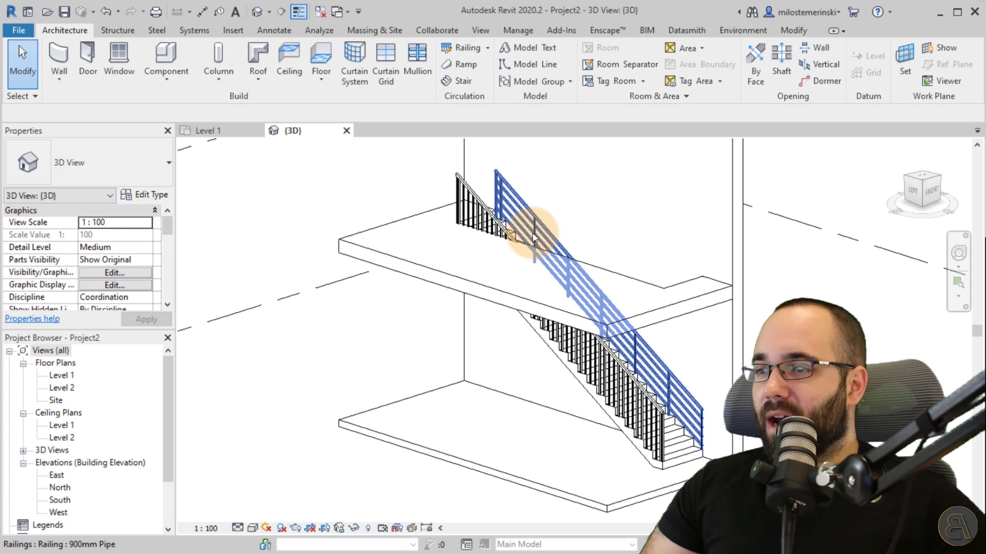
click(486, 215)
middle_drag(517, 297, 488, 284)
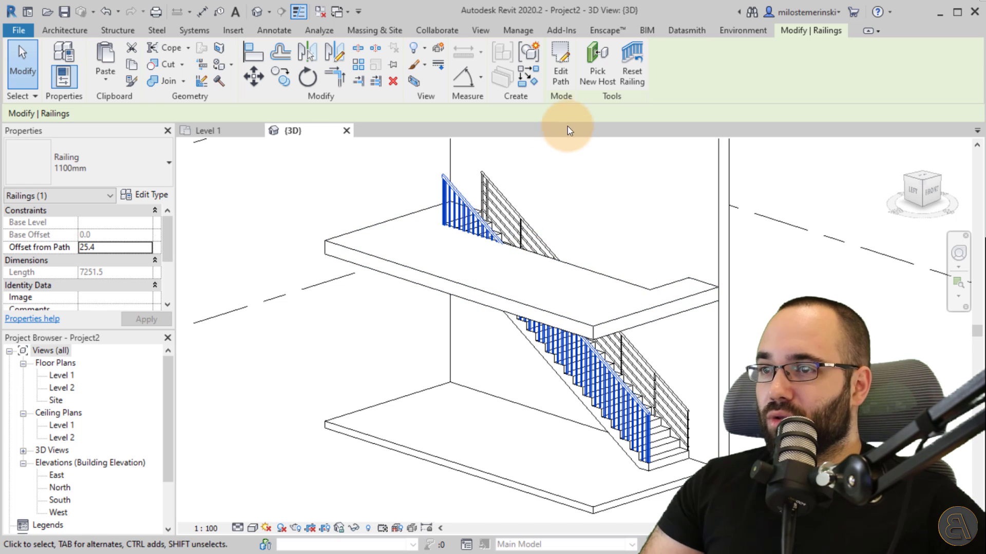
Edit the railing path in the Level 2 plan, dragging its end to shorten it to 5600.
click(561, 75)
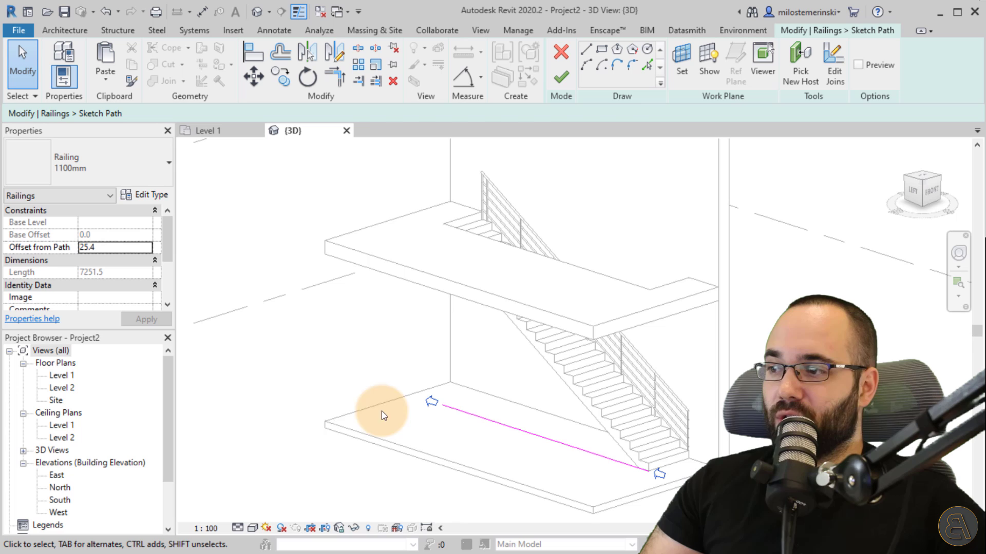
double_click(61, 387)
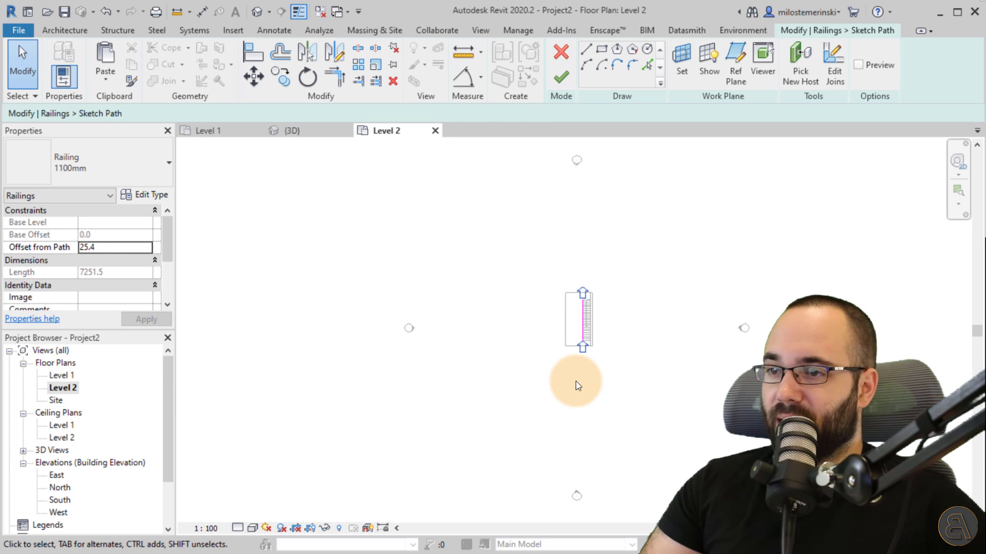
scroll(580, 306, up, 3)
scroll(560, 303, up, 3)
click(555, 270)
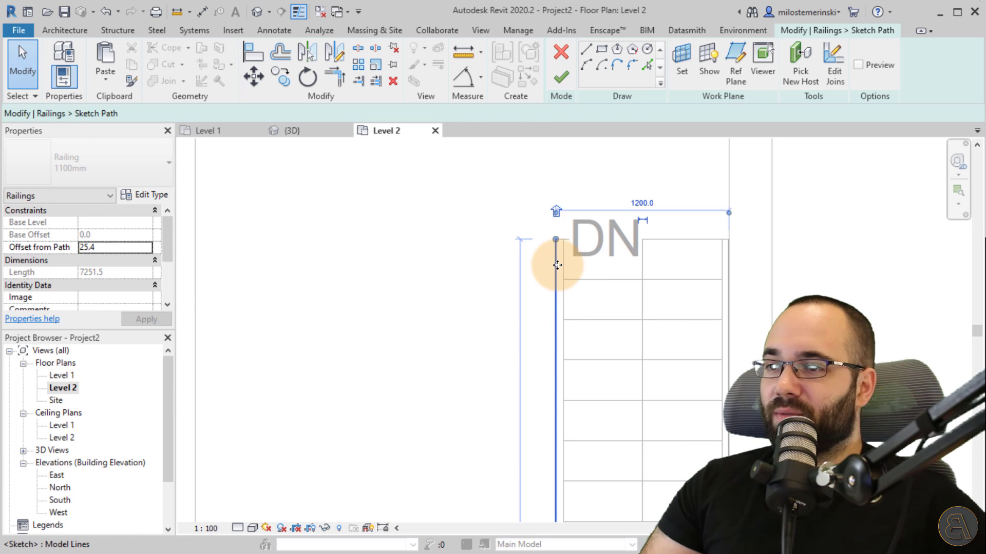
mouse_move(556, 239)
mouse_down()
mouse_move(557, 280)
mouse_move(547, 275)
mouse_up()
scroll(556, 282, up, 5)
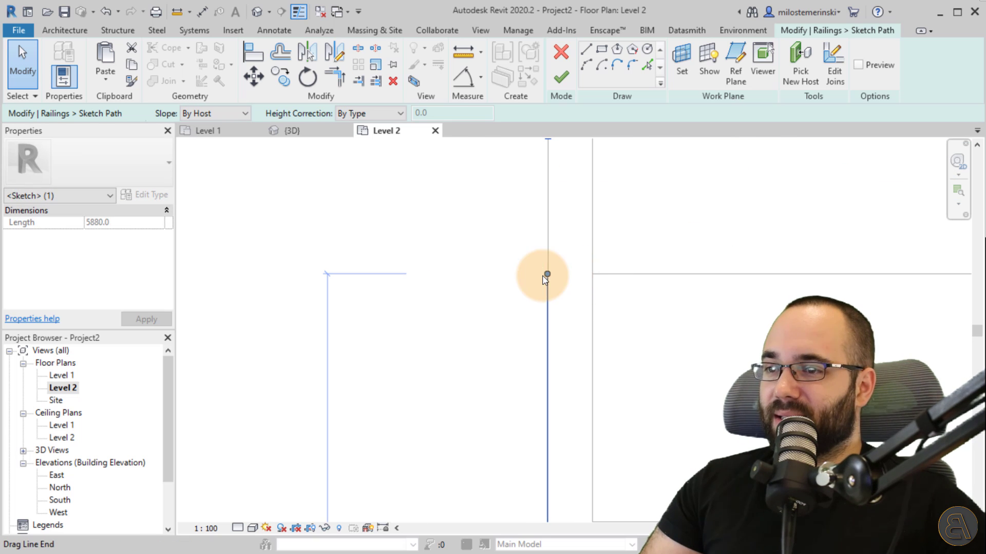
scroll(559, 259, down, 2)
scroll(581, 250, down, 2)
mouse_move(541, 212)
mouse_down()
mouse_move(541, 314)
mouse_move(542, 306)
mouse_up()
click(541, 314)
scroll(541, 308, up, 2)
scroll(504, 236, down, 2)
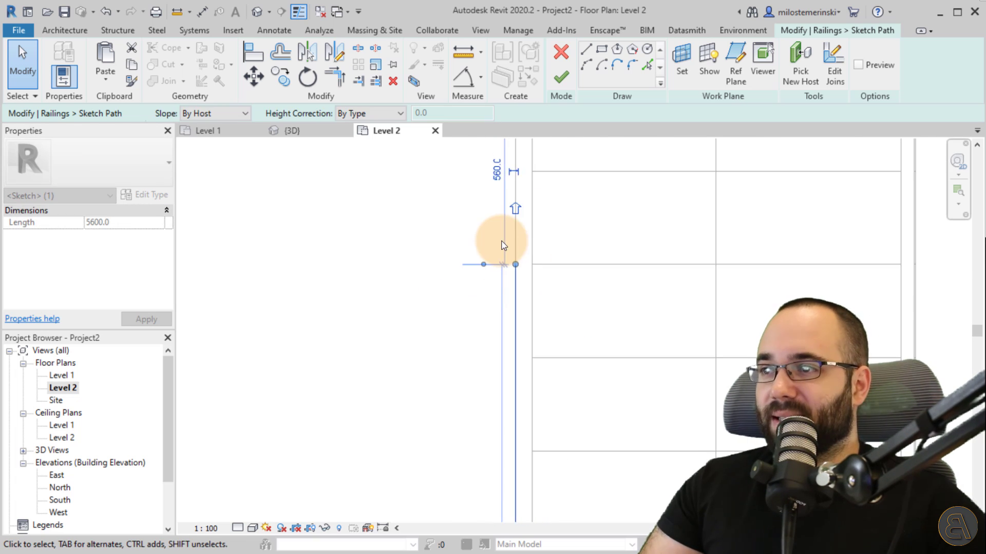
scroll(438, 243, down, 1)
scroll(438, 244, down, 2)
In the 3D view, set the sketched railing path line's slope to Flat.
click(326, 130)
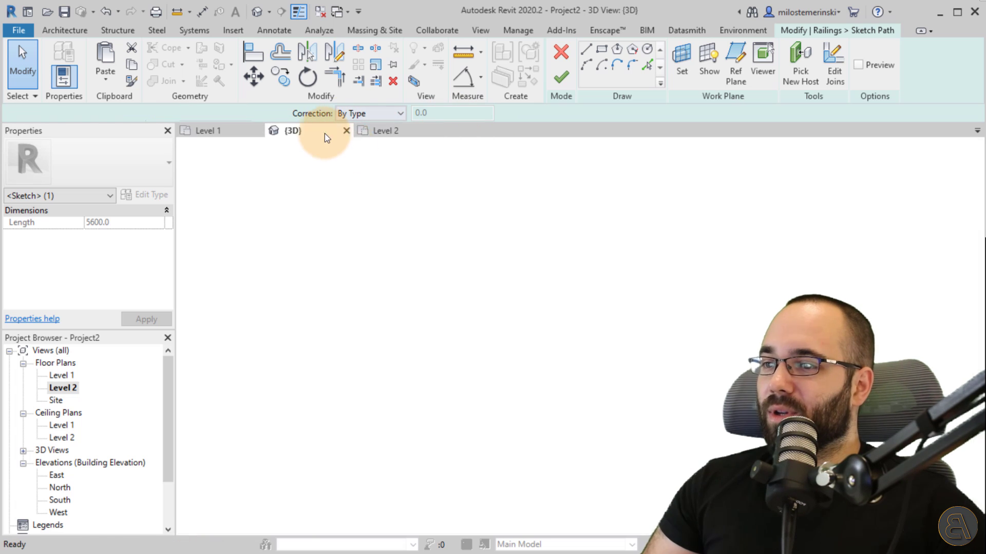
shift+middle_drag(565, 424, 577, 466)
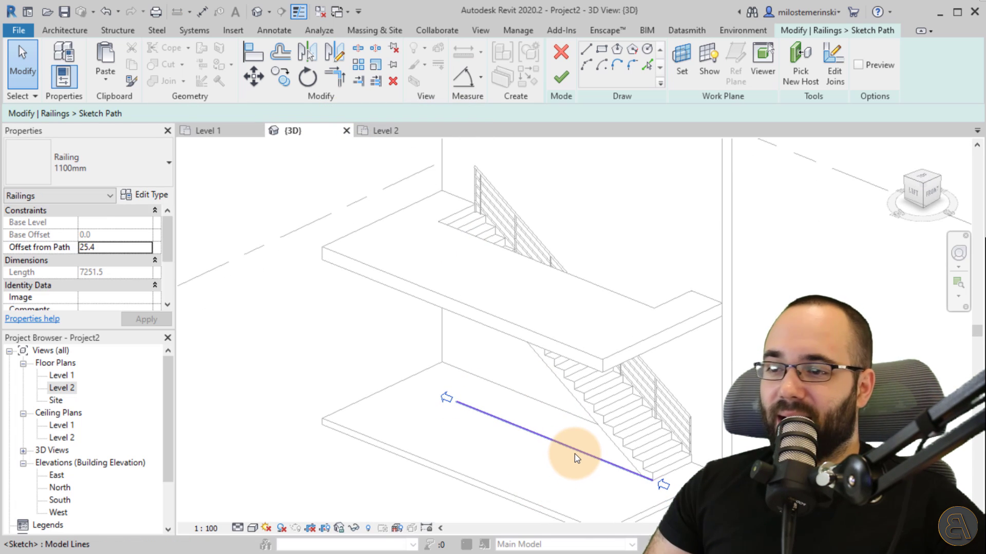
click(574, 453)
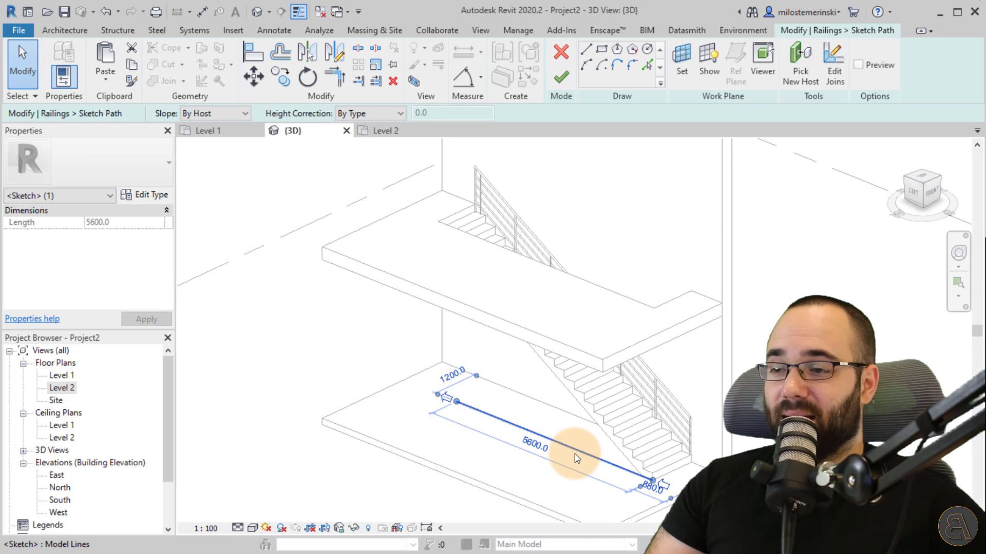
click(228, 117)
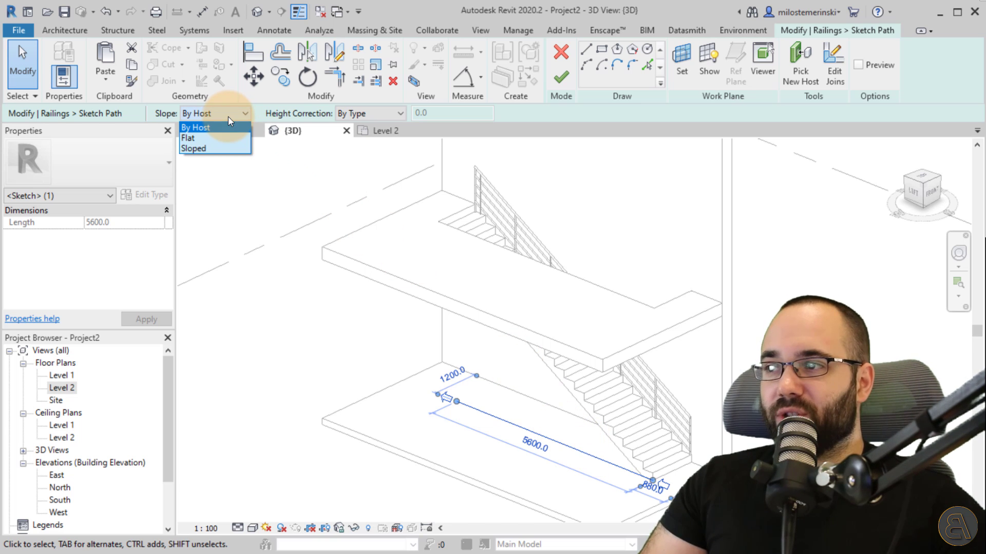
click(203, 138)
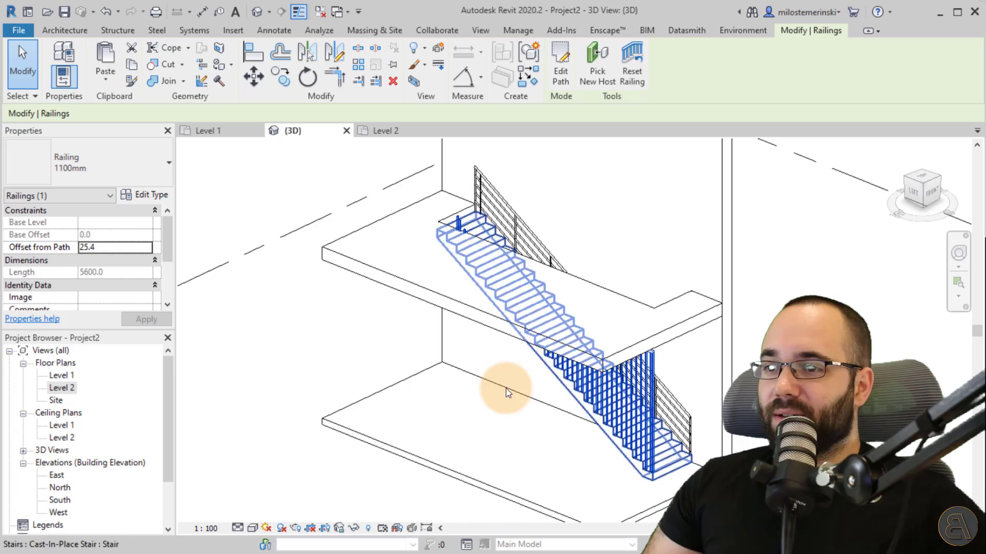
Orbit the 3D view to inspect the 1100mm railing from the side.
mouse_move(506, 389)
shift+middle_down()
mouse_move(572, 307)
mouse_move(550, 330)
shift+middle_up()
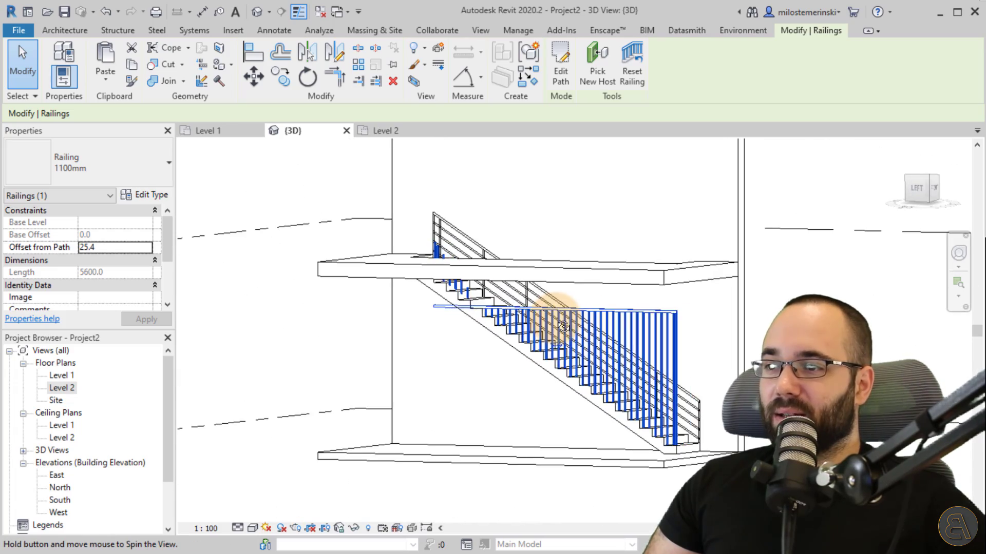
scroll(506, 309, up, 3)
mouse_move(423, 393)
shift+middle_down()
mouse_move(366, 396)
mouse_move(553, 383)
mouse_move(644, 334)
mouse_move(629, 369)
mouse_move(598, 387)
mouse_move(623, 359)
mouse_move(654, 284)
shift+middle_up()
scroll(553, 383, down, 2)
scroll(654, 285, up, 2)
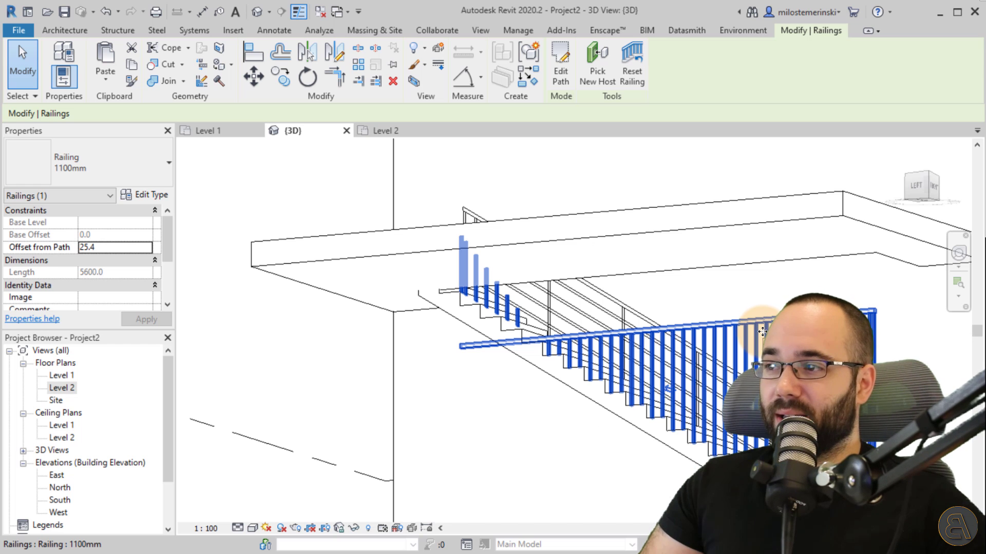
Set the railing's top rail type profile to M_Square Handrail : 20mm.
click(164, 198)
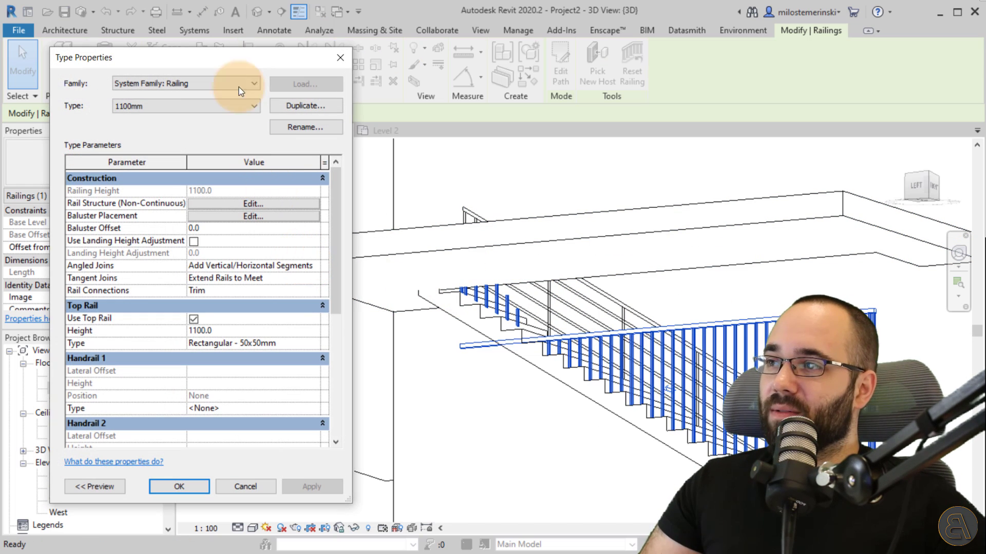
drag(225, 55, 249, 58)
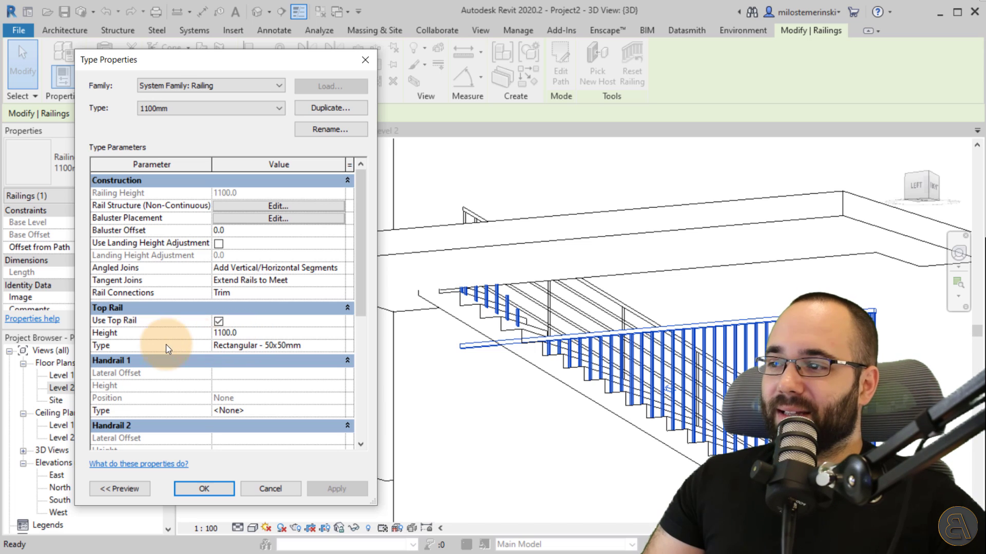
click(340, 346)
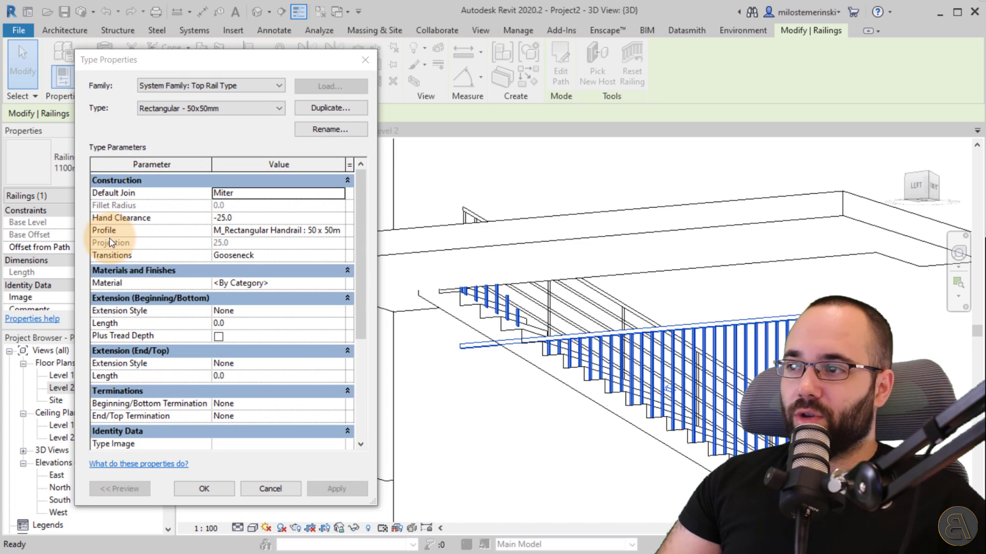
click(346, 235)
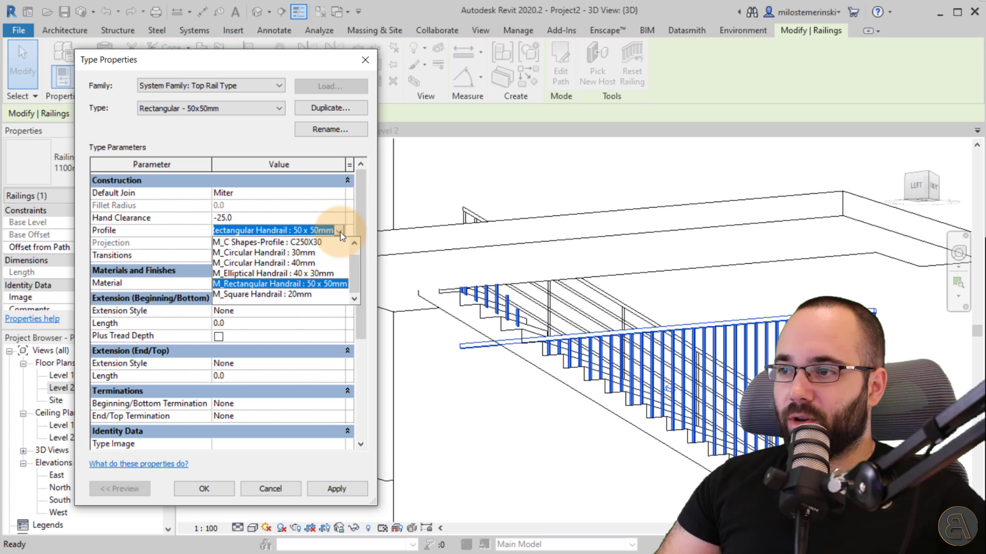
click(295, 295)
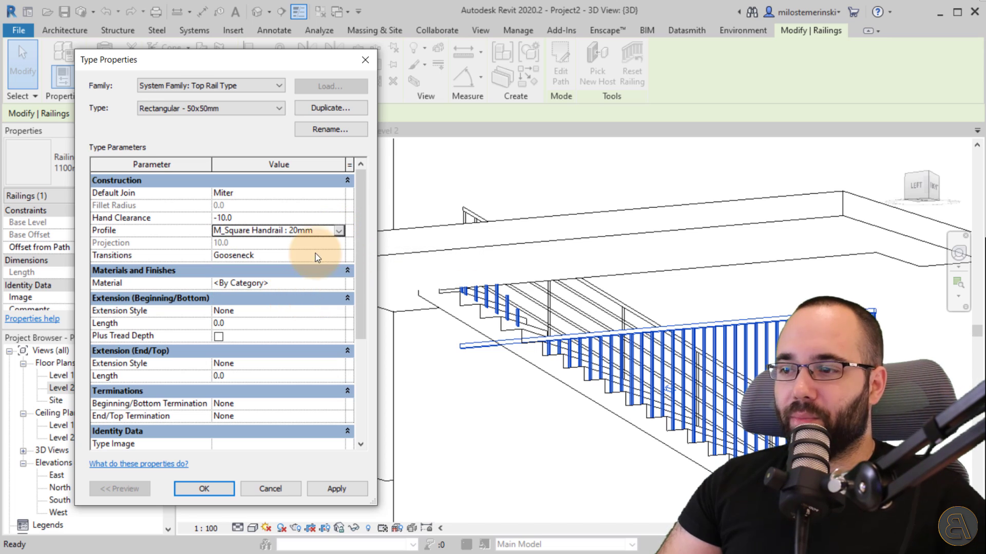
click(317, 489)
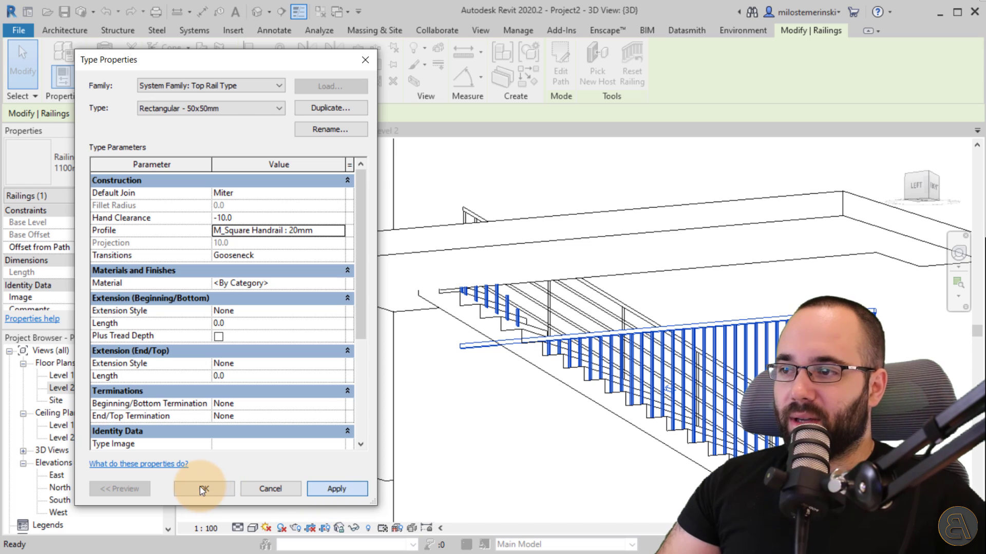
click(224, 489)
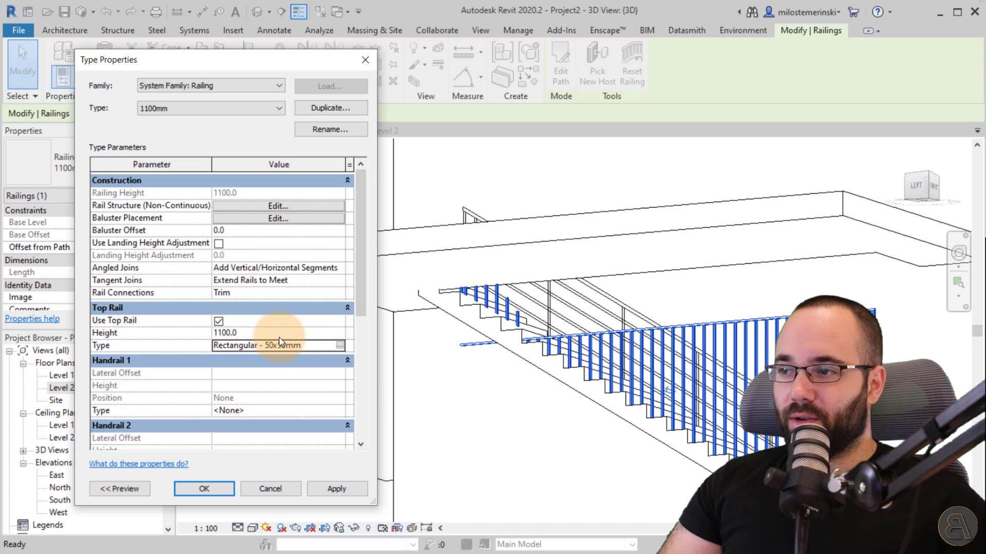
Raise the Top Rail Height to 1500, then 1600, and finally 1800.
click(257, 337)
text(1500)
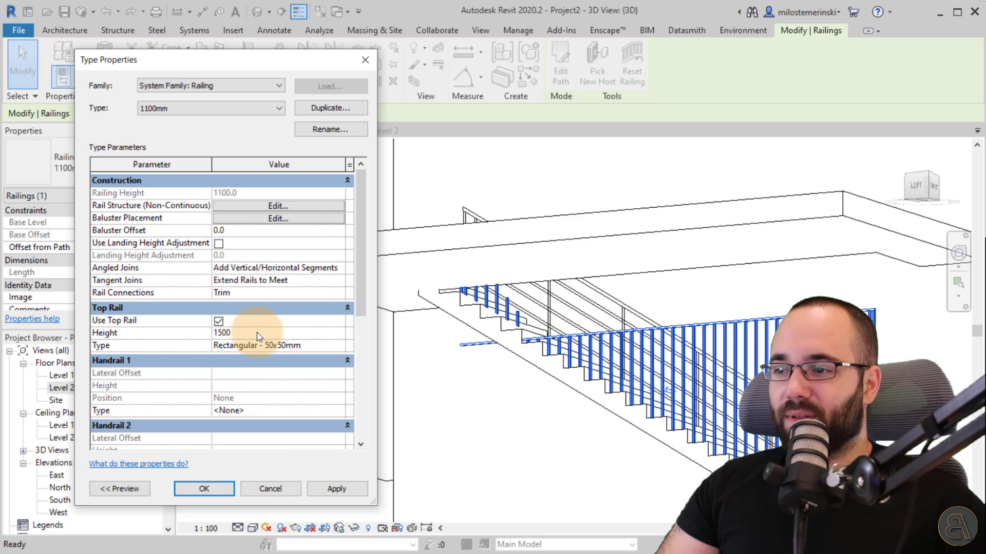
click(339, 491)
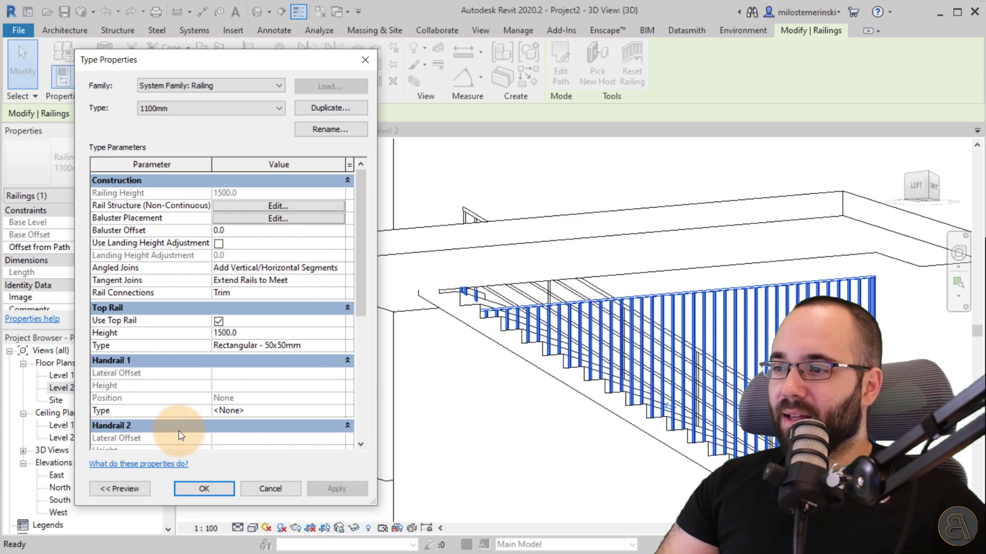
click(259, 337)
text(1600)
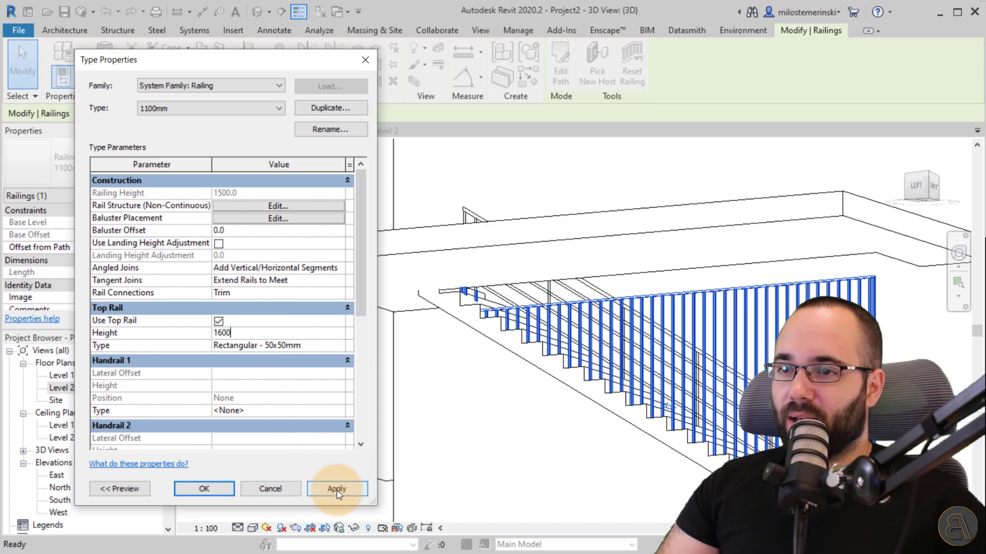
click(336, 490)
click(252, 335)
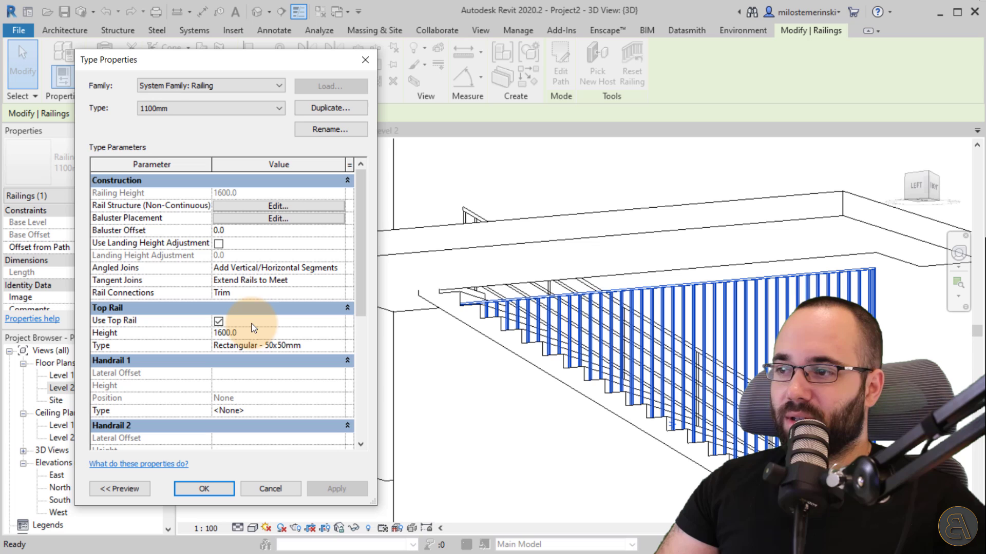
text(180)
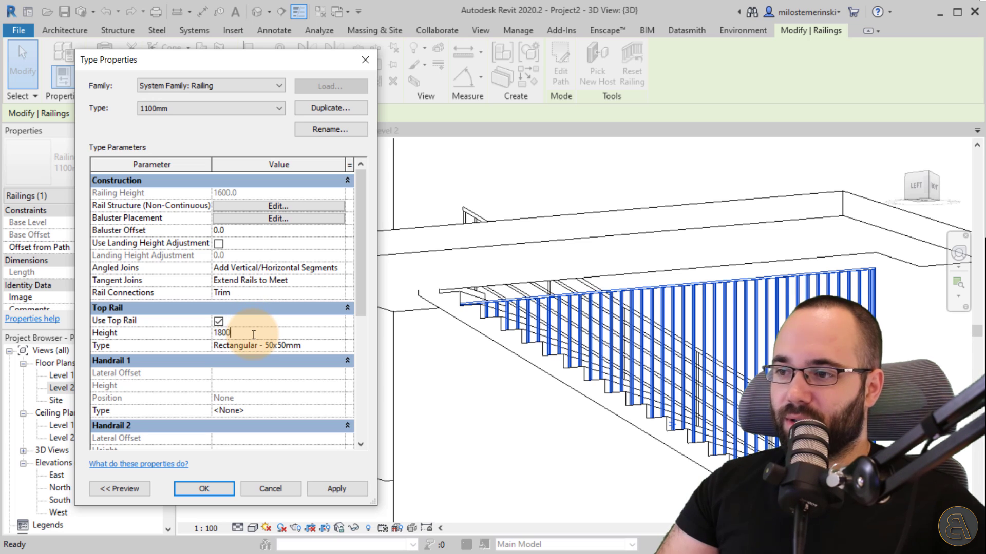
click(215, 487)
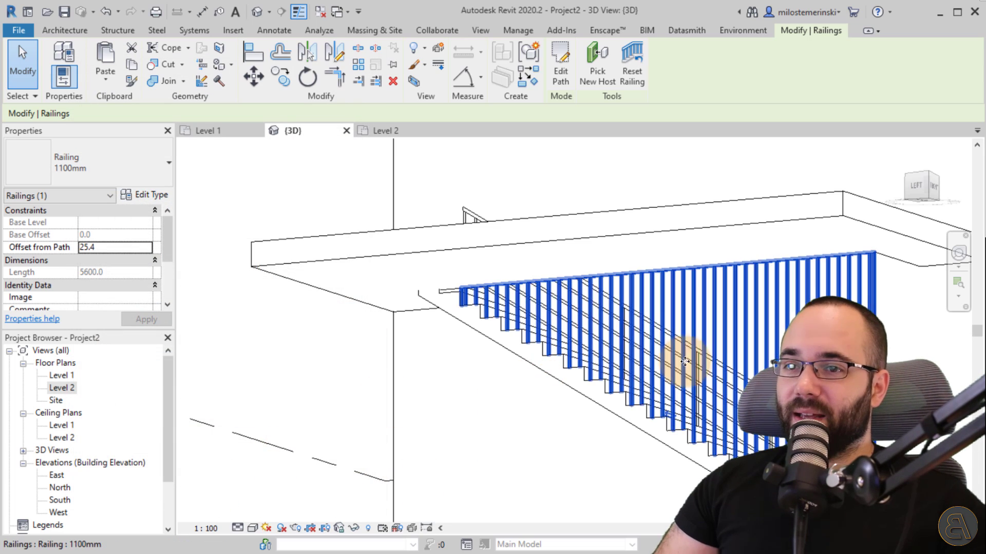
mouse_move(685, 360)
shift+middle_down()
mouse_move(759, 297)
mouse_move(660, 242)
mouse_move(583, 301)
shift+middle_up()
scroll(786, 208, up, 3)
scroll(825, 242, up, 2)
scroll(780, 273, up, 2)
scroll(441, 238, up, 2)
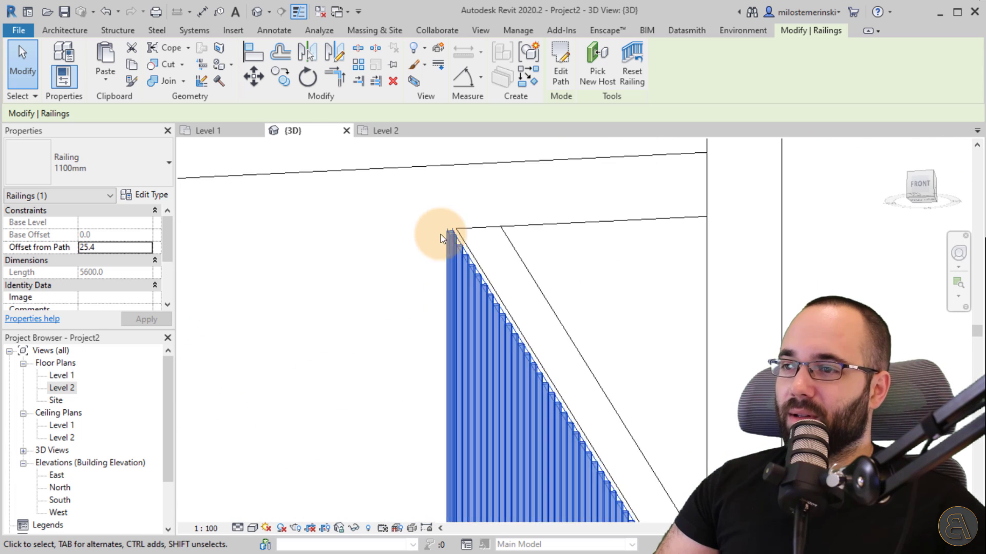
scroll(442, 237, up, 2)
scroll(393, 268, up, 2)
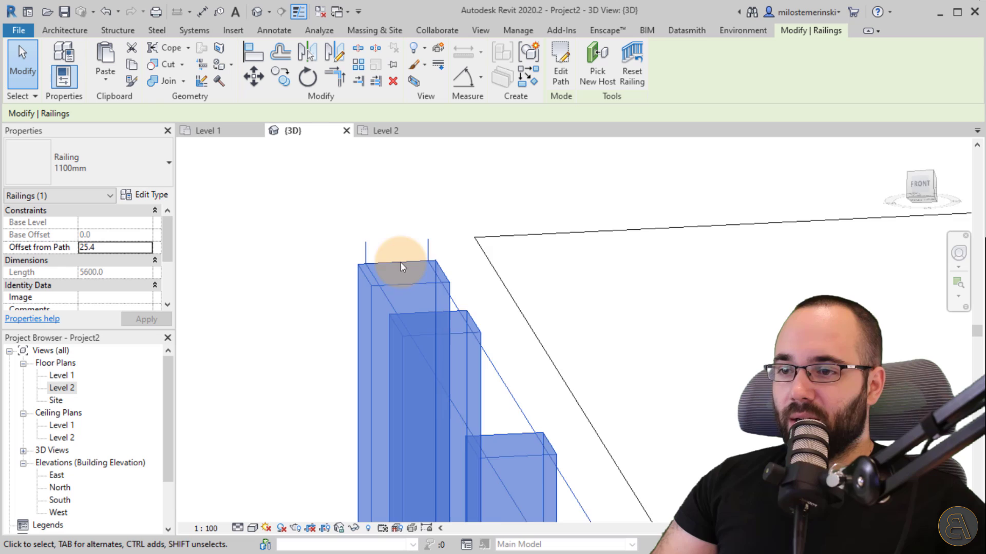
scroll(401, 265, down, 4)
shift+middle_drag(590, 374, 487, 462)
click(487, 462)
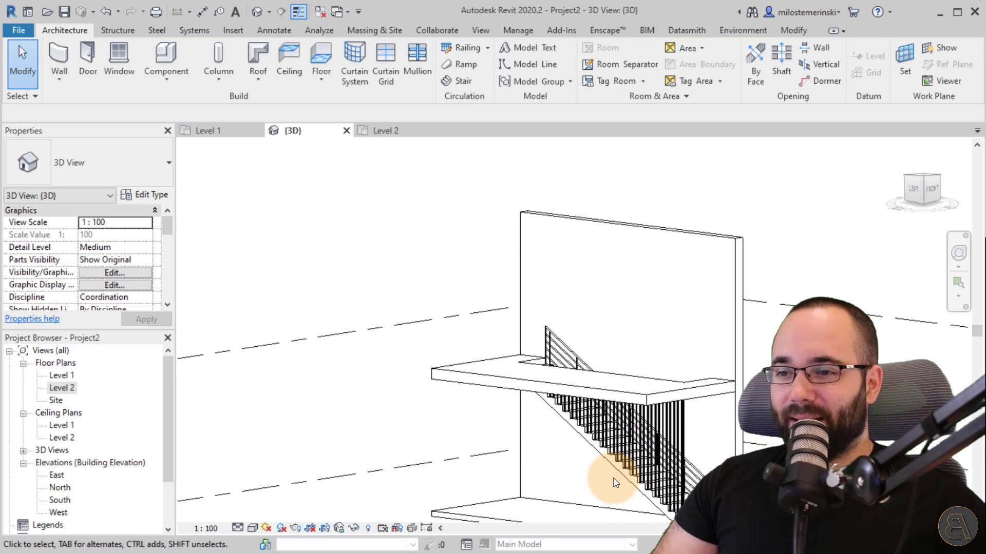
mouse_move(613, 482)
shift+middle_down()
mouse_move(706, 451)
mouse_move(678, 401)
mouse_move(649, 442)
shift+middle_up()
scroll(704, 438, up, 2)
scroll(715, 436, up, 3)
scroll(670, 389, down, 2)
scroll(657, 378, down, 2)
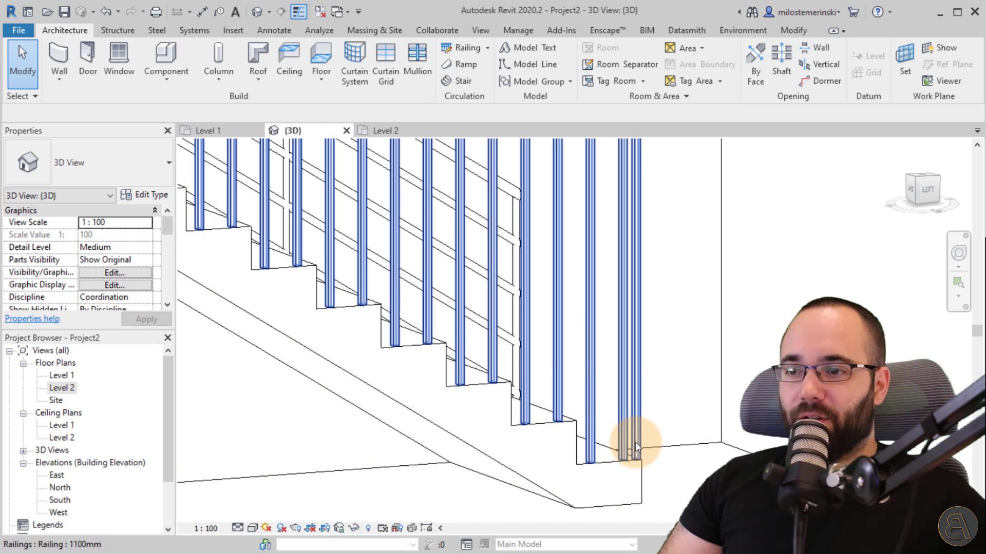
click(636, 447)
scroll(639, 440, down, 3)
middle_drag(645, 424, 593, 402)
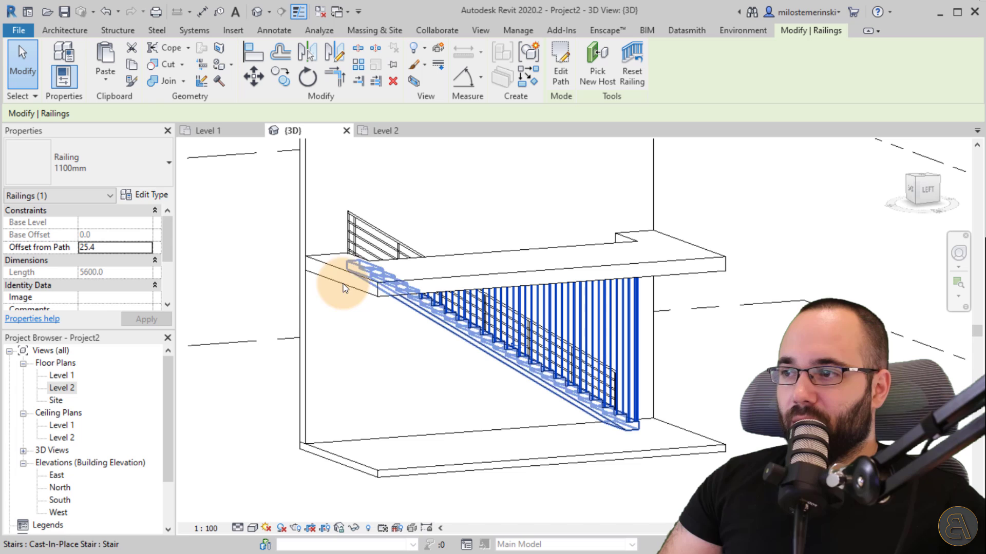
Set the start, corner and end post baluster families to None and apply.
click(160, 197)
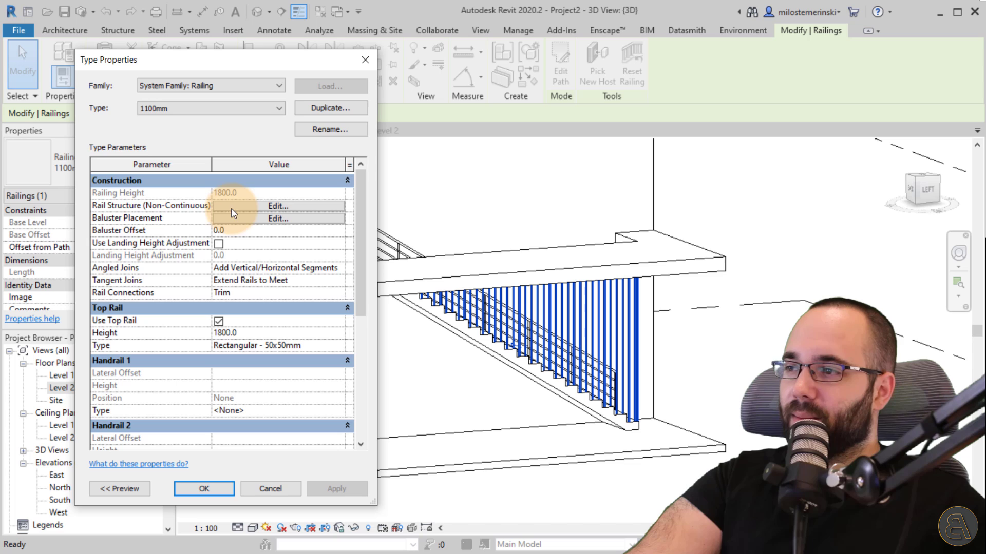
click(227, 218)
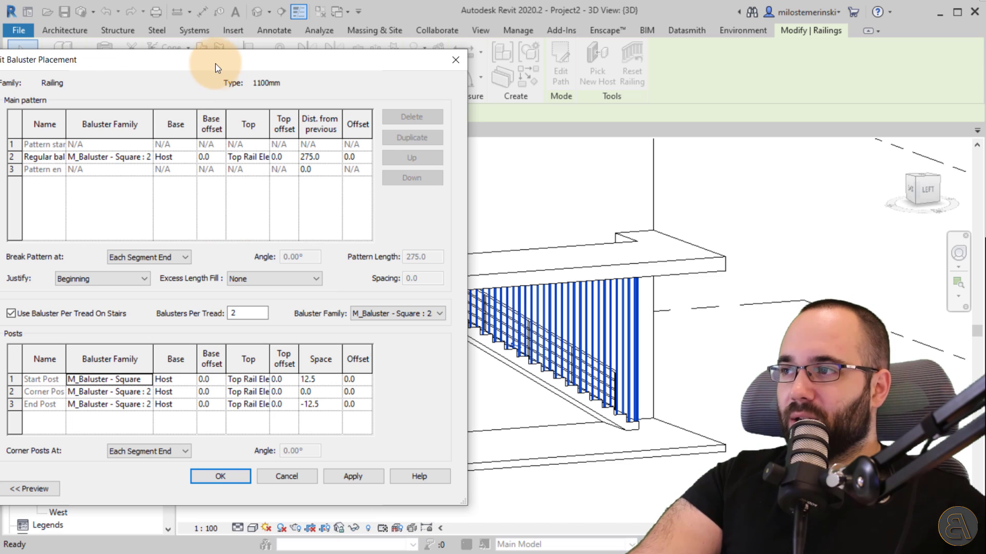
drag(216, 69, 282, 67)
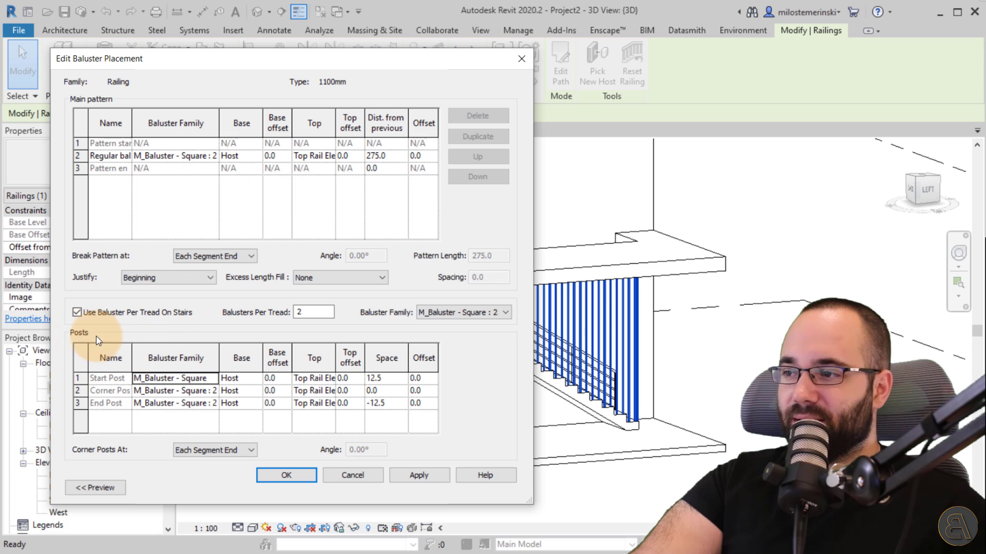
click(213, 380)
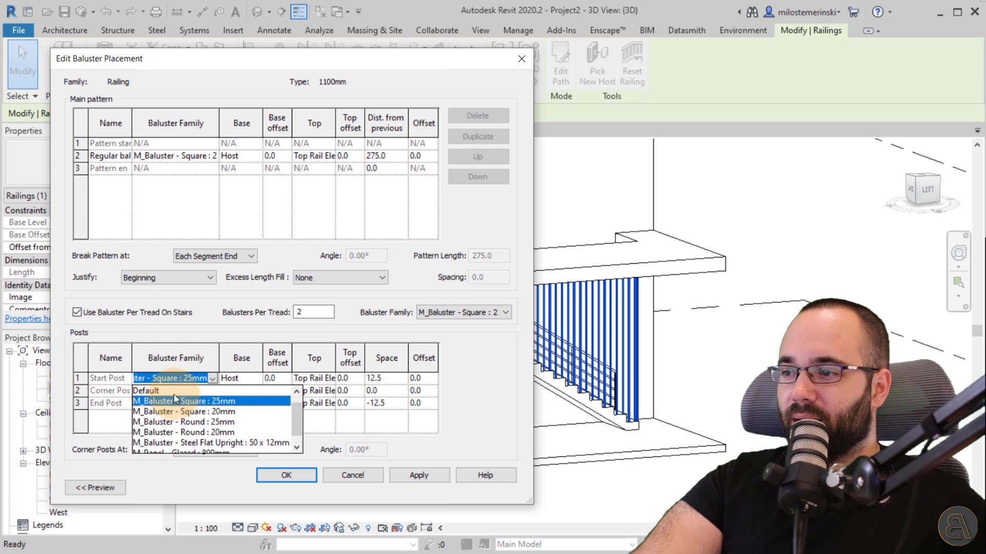
scroll(179, 399, up, 1)
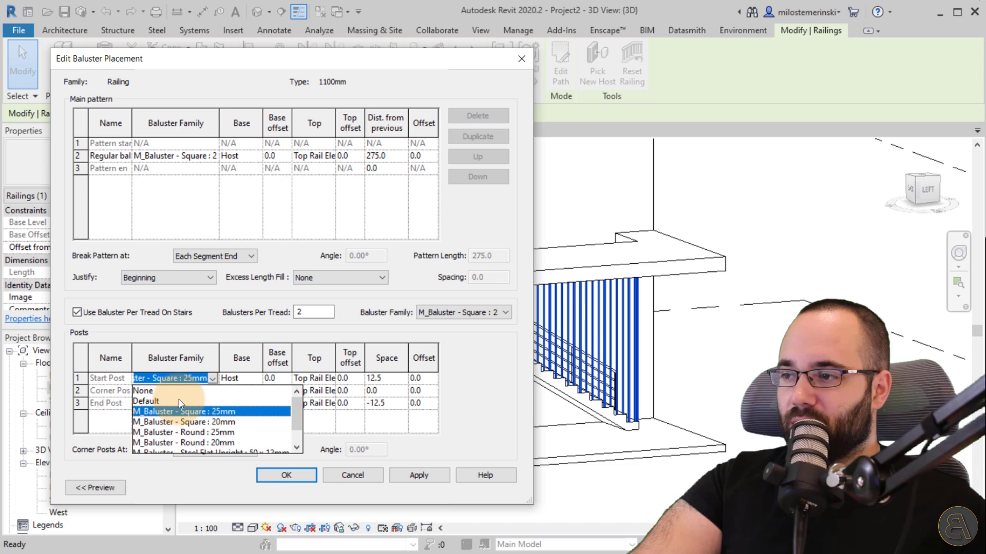
click(171, 392)
click(178, 392)
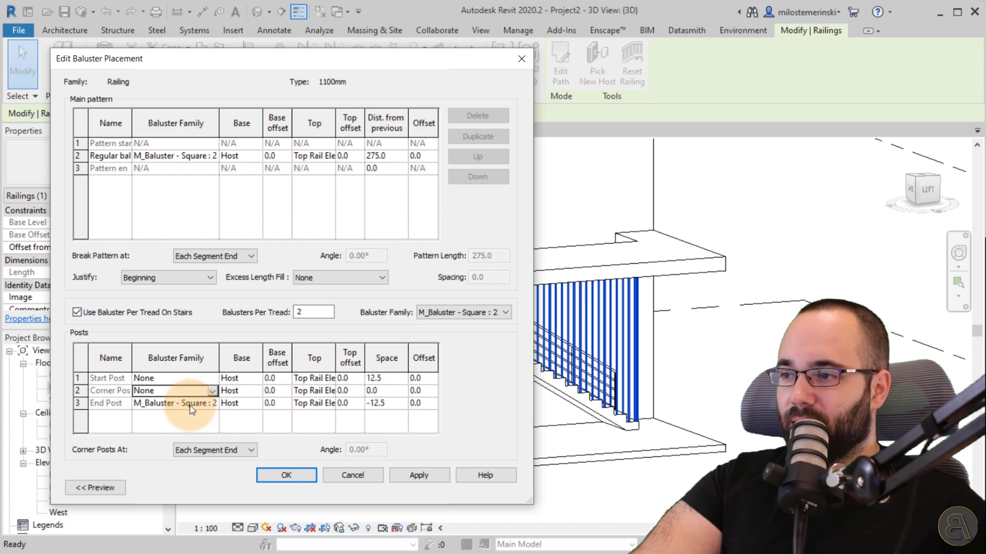
click(212, 403)
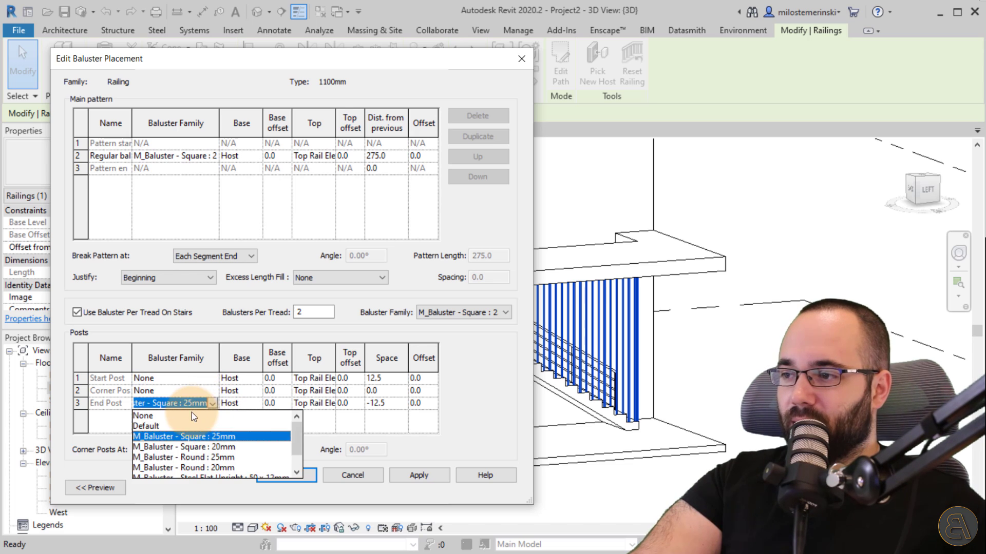
click(436, 478)
click(296, 478)
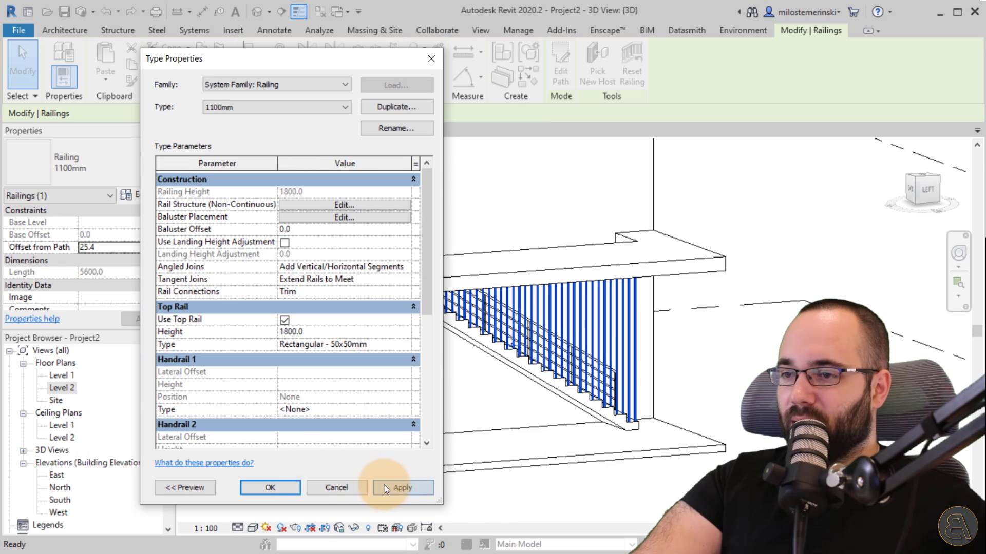
key(Return)
scroll(628, 425, up, 3)
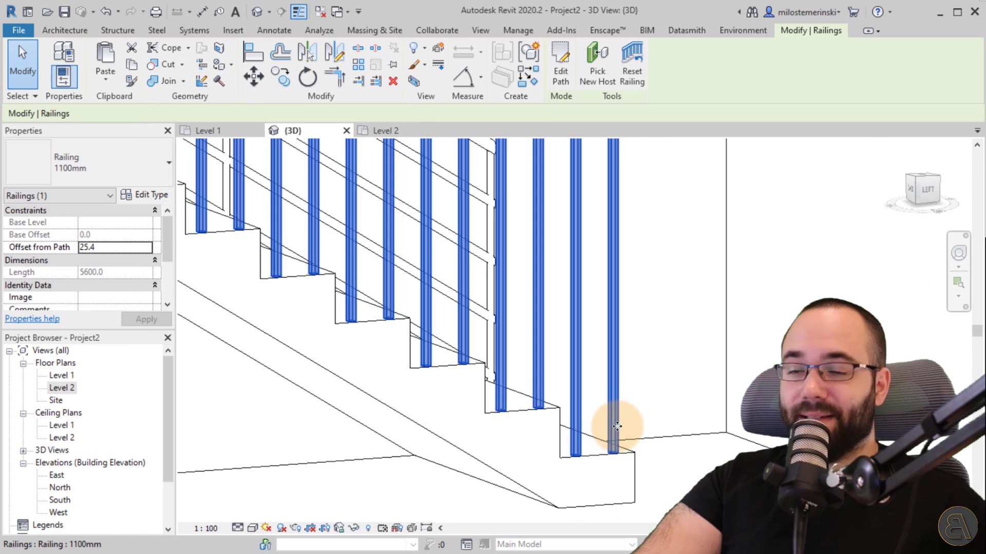
scroll(626, 331, down, 3)
mouse_move(627, 331)
shift+middle_down()
mouse_move(503, 371)
mouse_move(521, 346)
shift+middle_up()
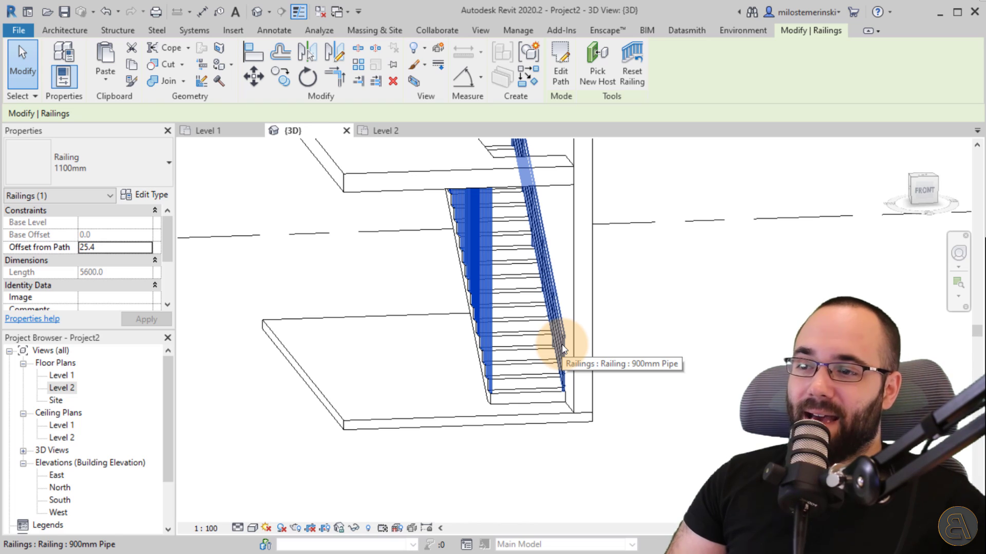
mouse_move(545, 398)
shift+middle_down()
mouse_move(594, 411)
mouse_move(487, 406)
shift+middle_up()
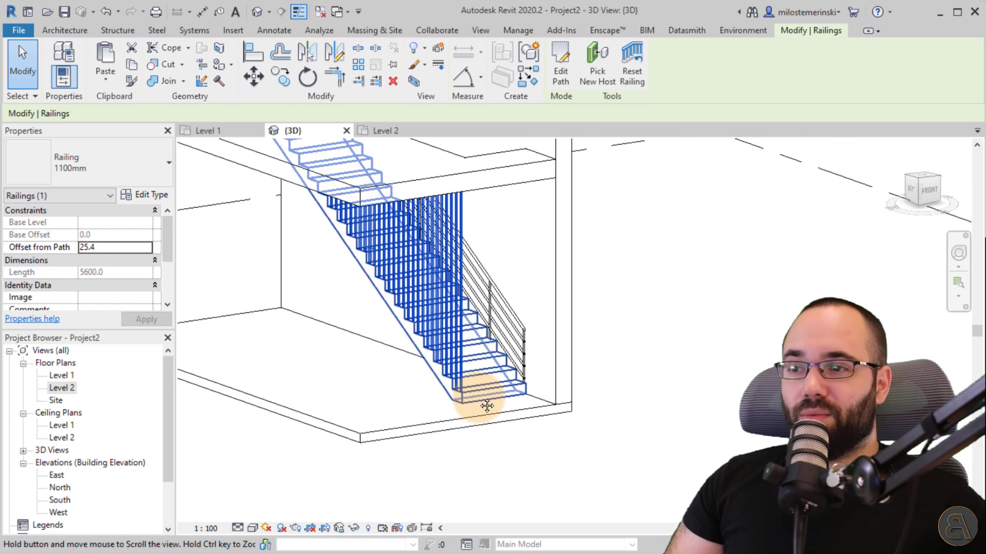
scroll(487, 405, up, 2)
scroll(493, 347, up, 2)
scroll(509, 447, up, 2)
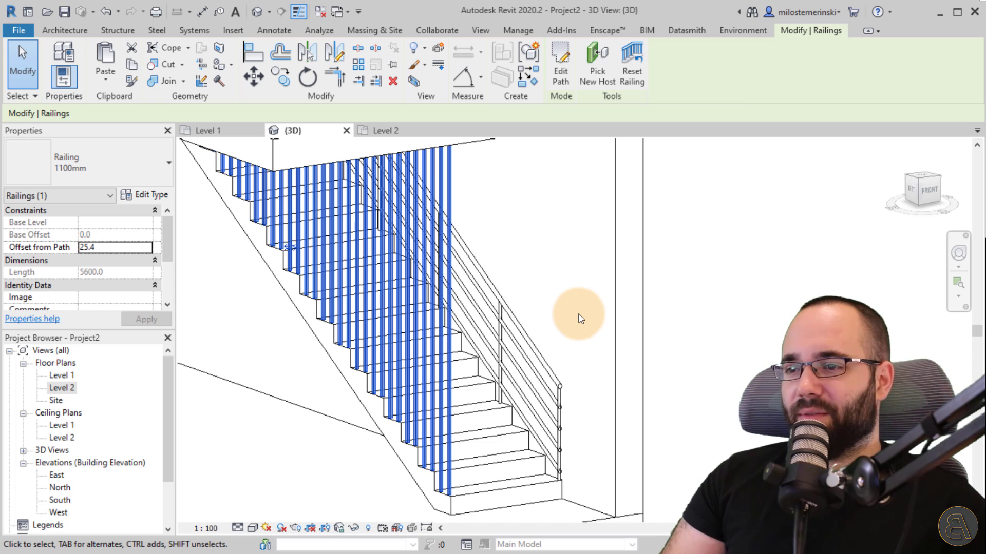
Select the 900mm Pipe railing and pan the stair view.
click(561, 406)
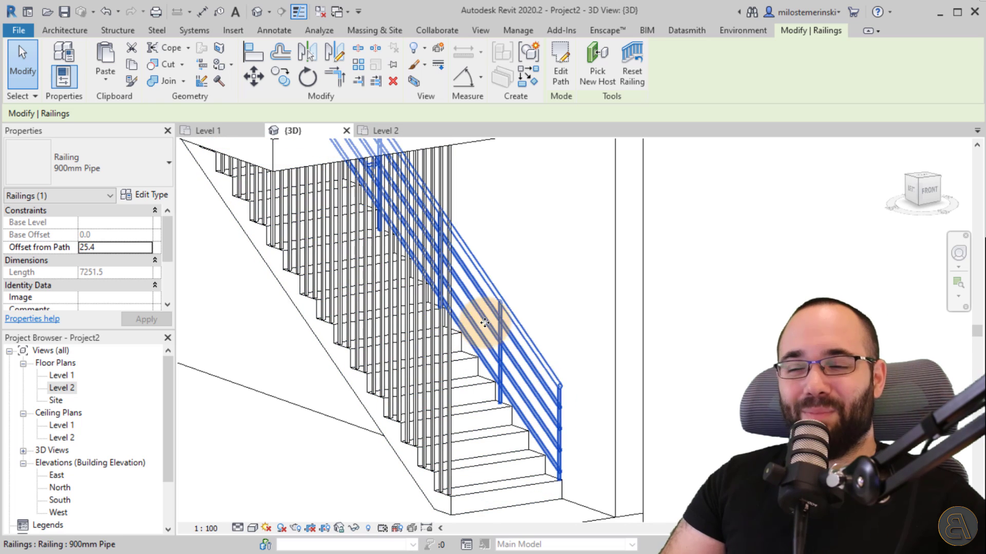
middle_drag(501, 257, 494, 275)
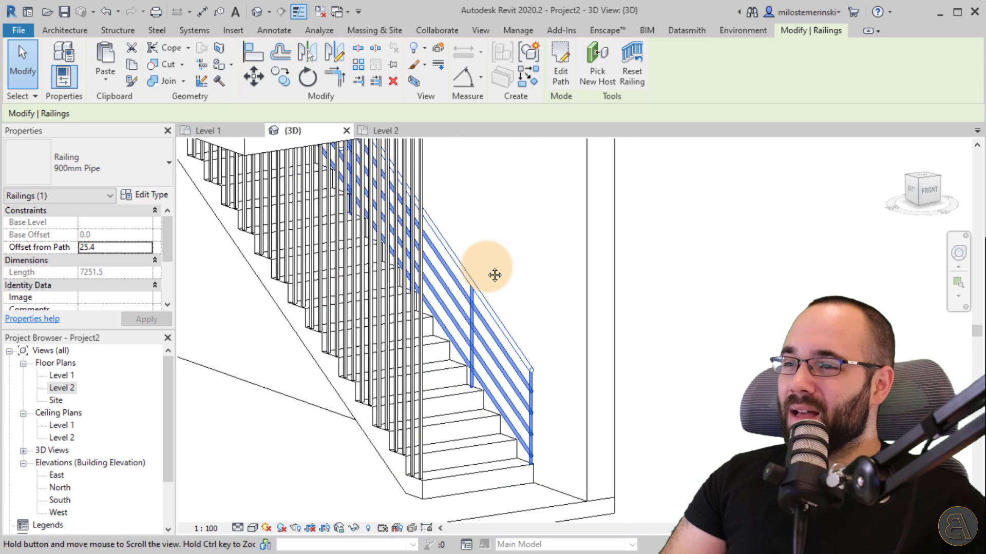
Delete all four intermediate rails from the 900mm Pipe rail structure and apply.
click(145, 198)
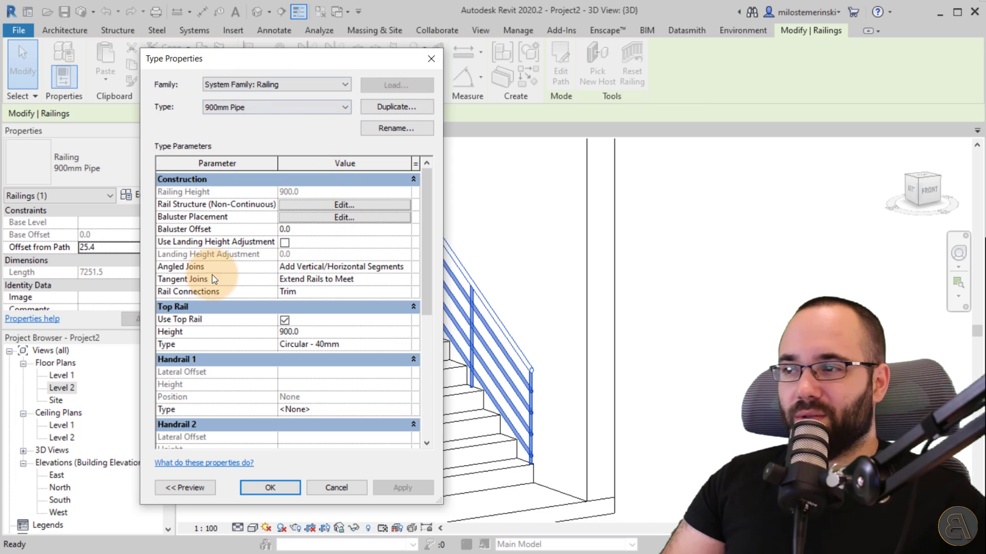
click(303, 205)
click(113, 150)
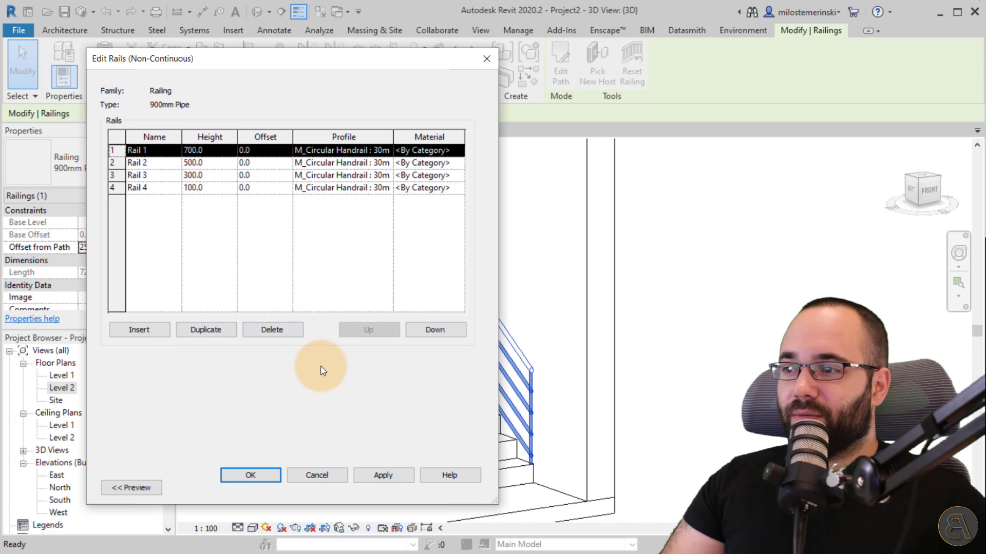
click(272, 330)
click(272, 329)
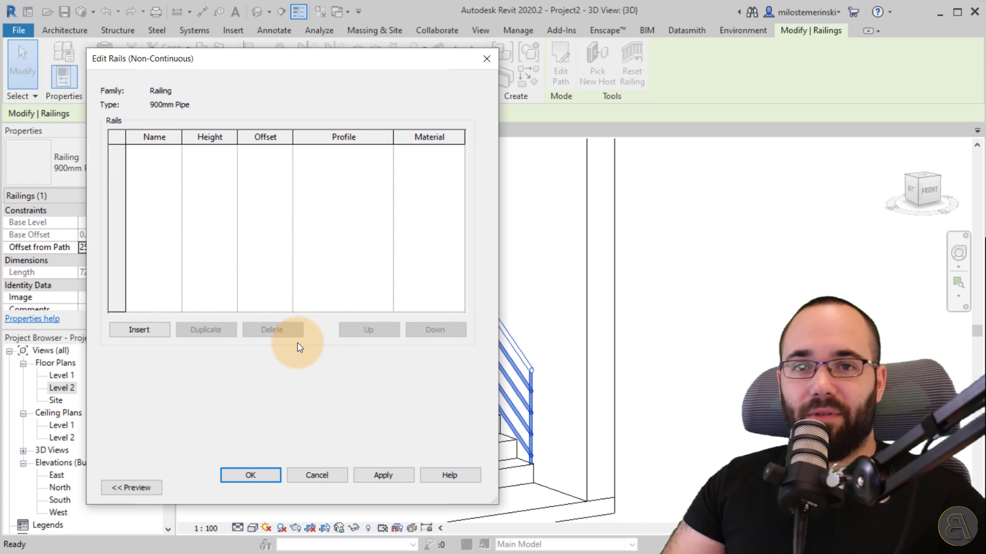
click(380, 482)
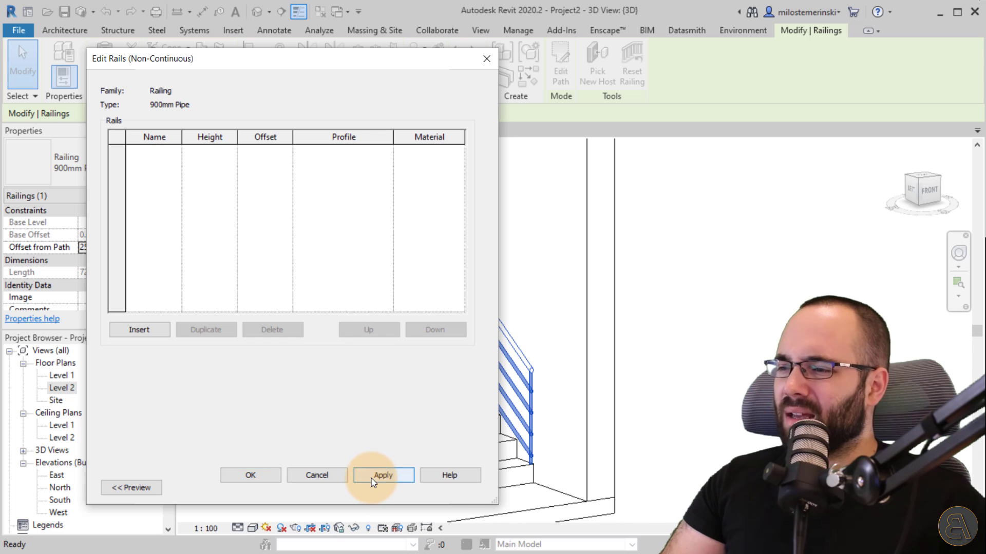
click(262, 476)
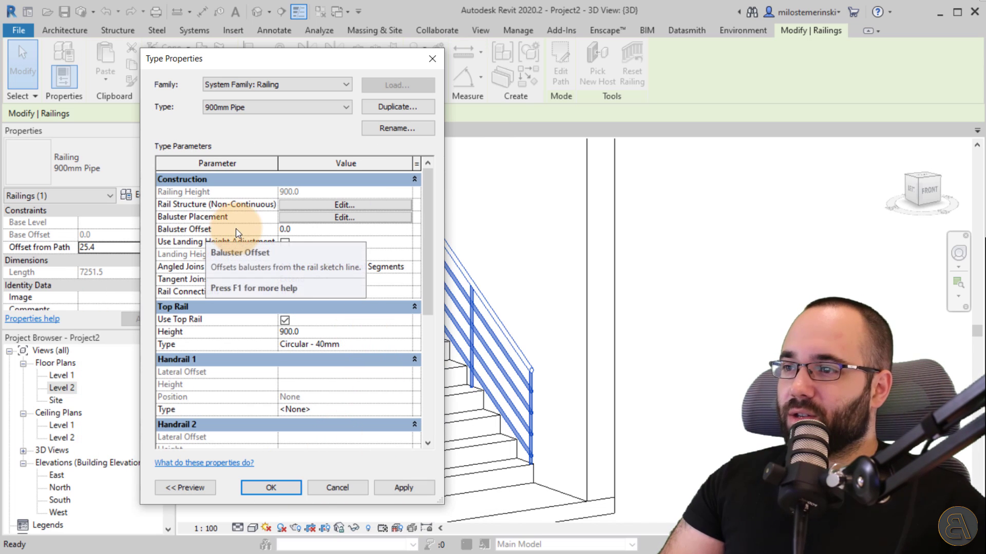
Set the start, corner and end post families to None in Baluster Placement.
click(293, 218)
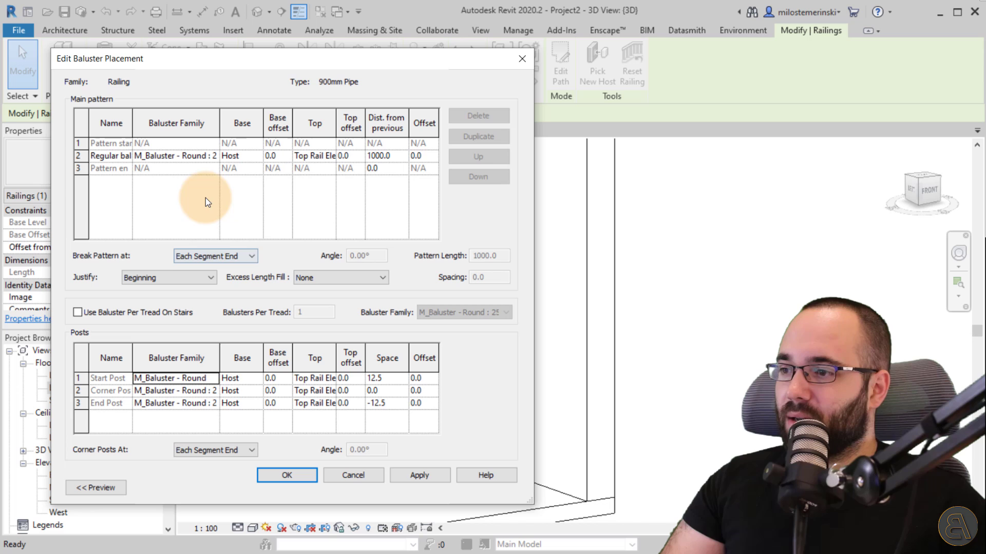
click(210, 381)
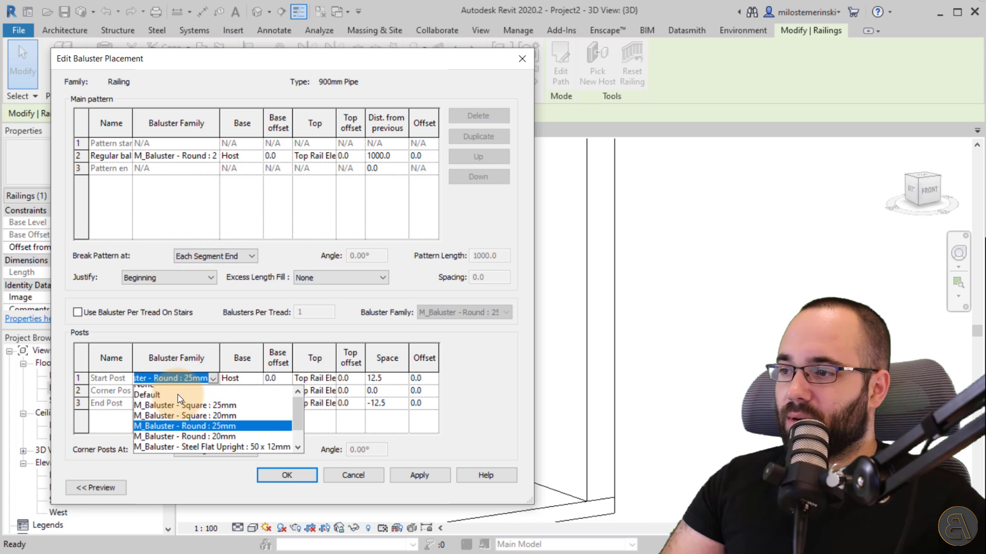
click(178, 392)
click(211, 392)
click(172, 402)
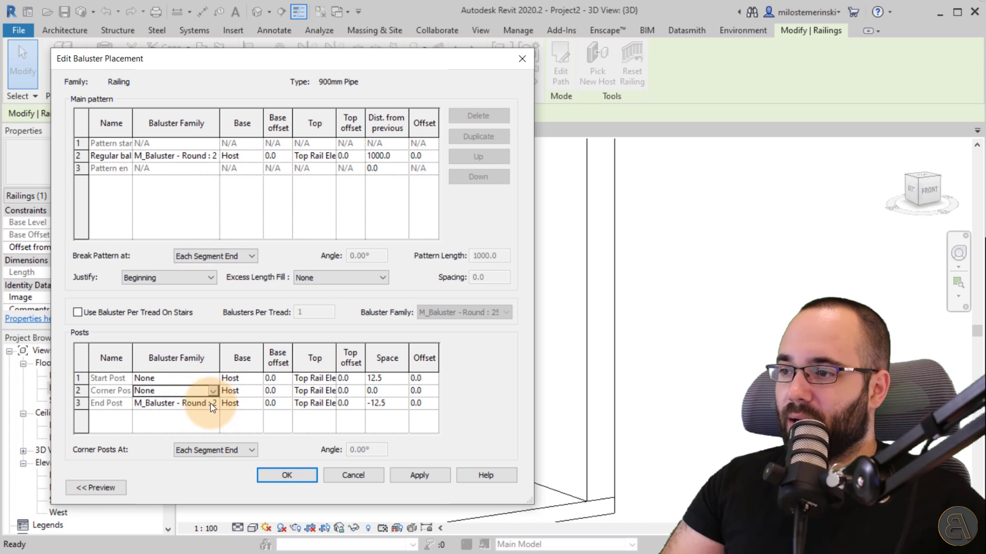
click(212, 404)
click(172, 416)
Set the regular baluster family to None and apply the type changes.
click(212, 155)
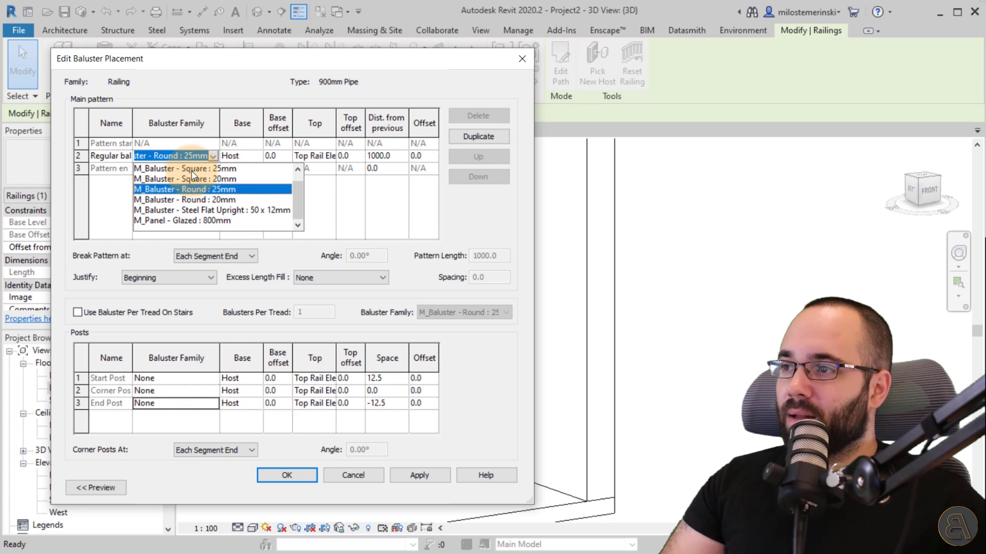
click(185, 168)
click(419, 475)
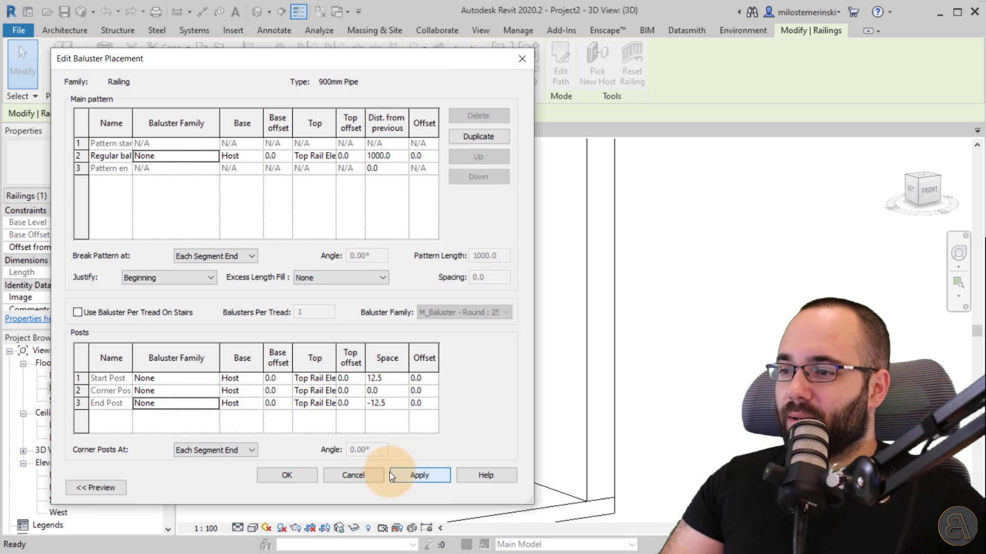
click(297, 475)
click(395, 489)
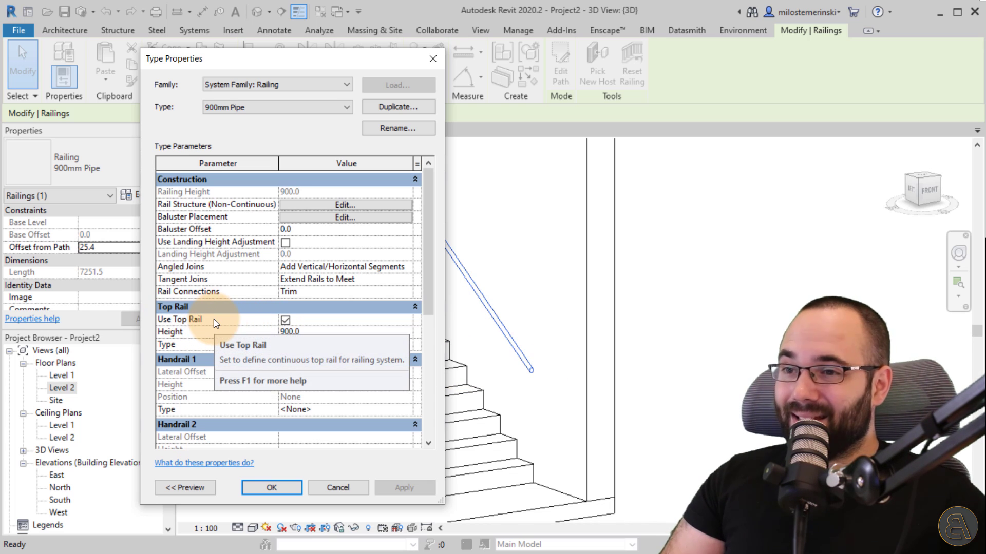
scroll(213, 347, down, 2)
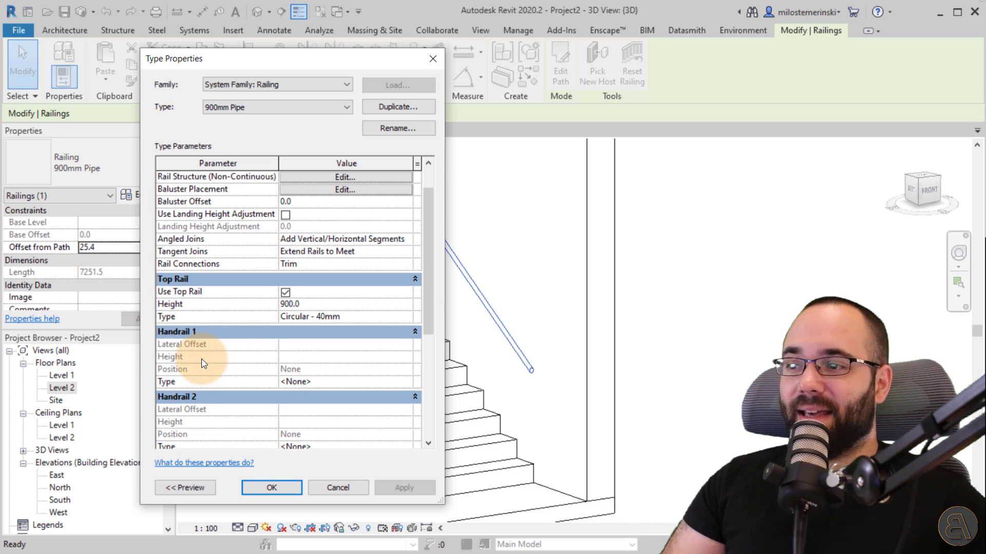
scroll(228, 335, down, 3)
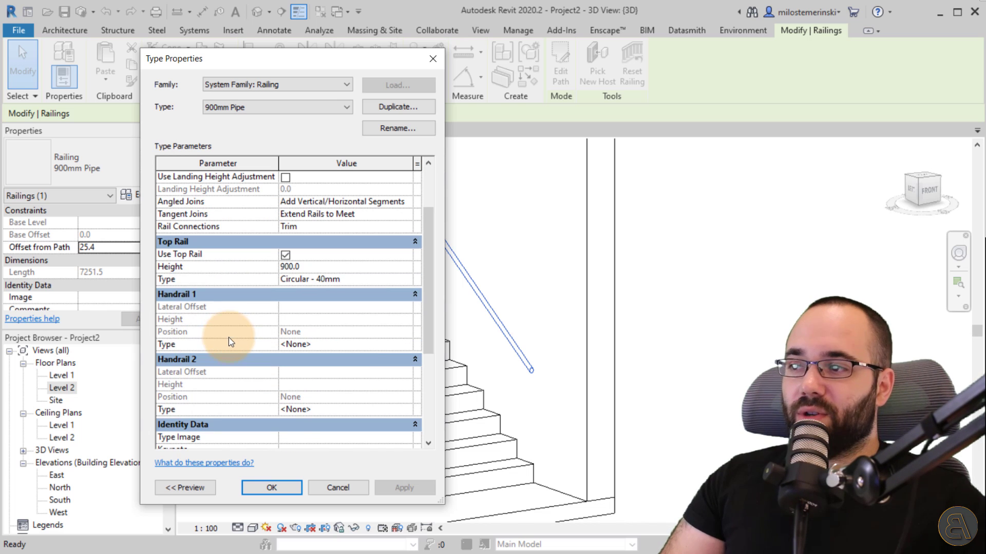
Set Handrail 1 to the Pipe - Wall Mount type and review its type settings.
click(178, 295)
click(300, 294)
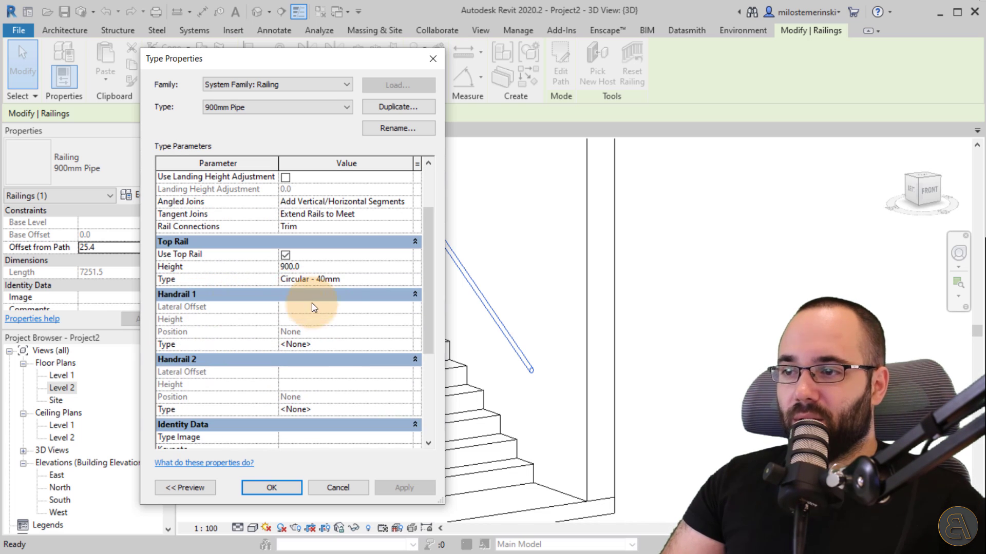
double_click(409, 346)
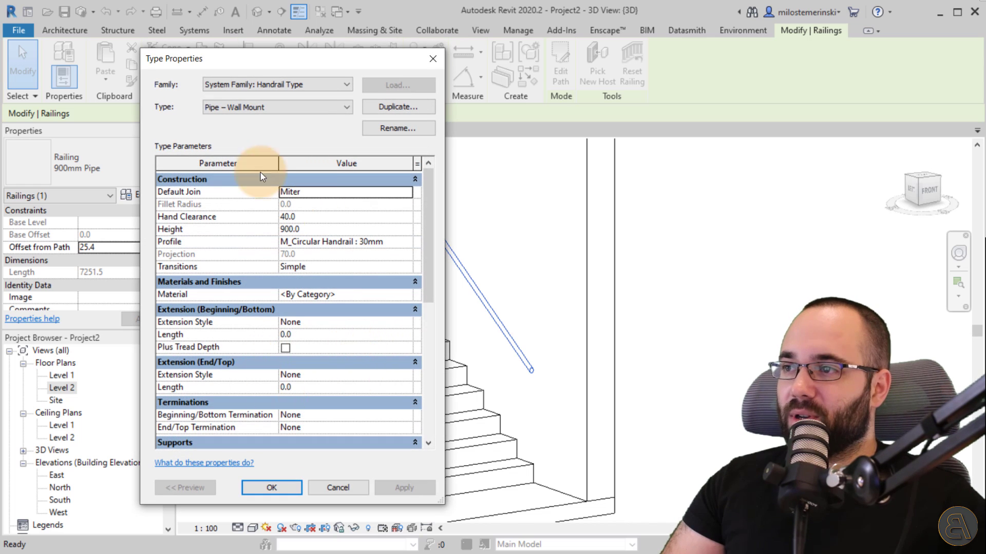
drag(263, 62, 211, 70)
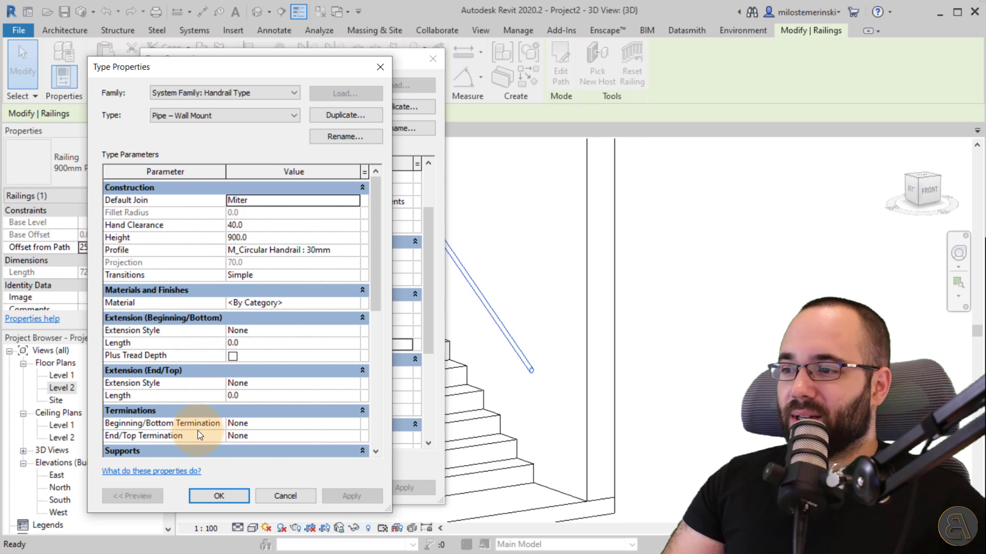
click(216, 495)
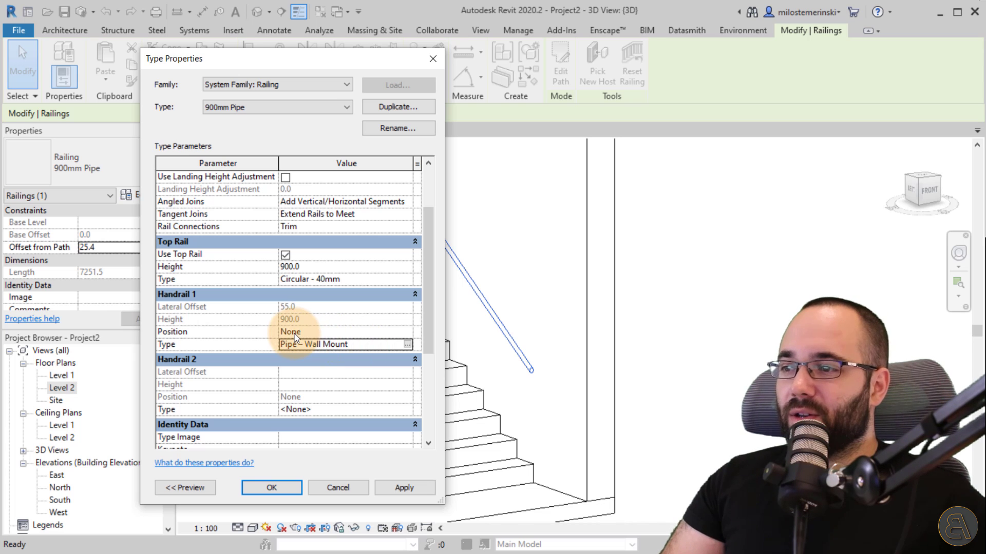
Position Handrail 1 on the left and turn off Use Top Rail, applying both changes.
click(308, 331)
click(407, 331)
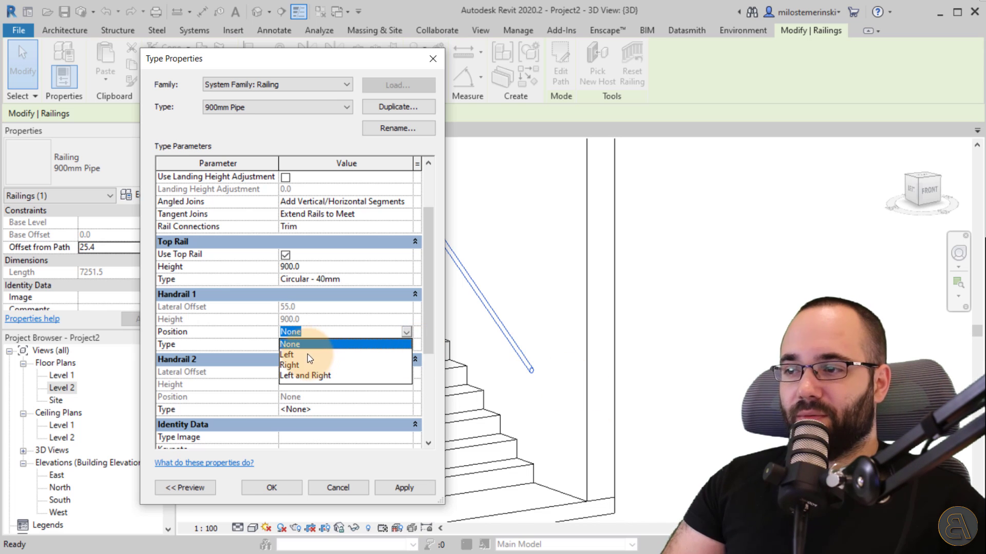
click(291, 355)
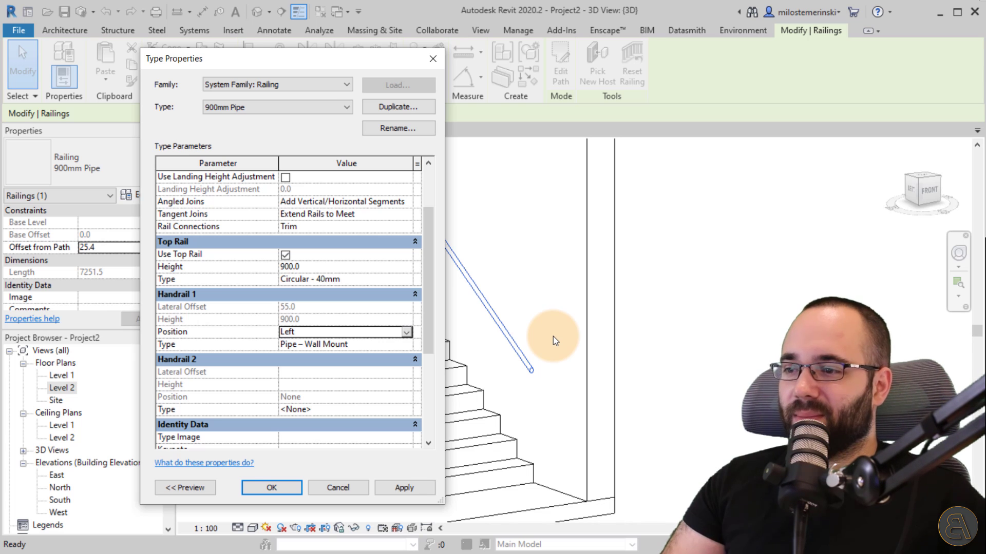
click(389, 489)
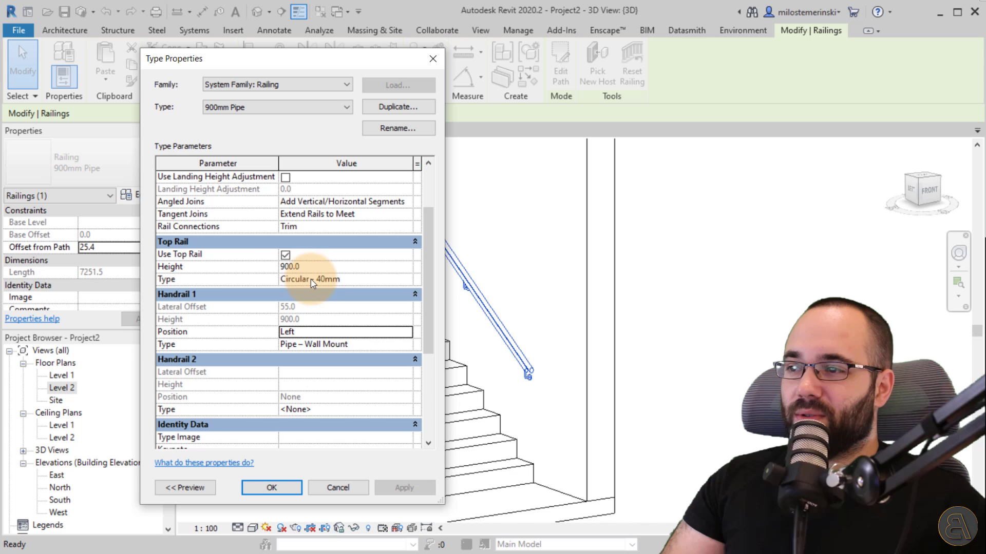
click(285, 256)
click(406, 488)
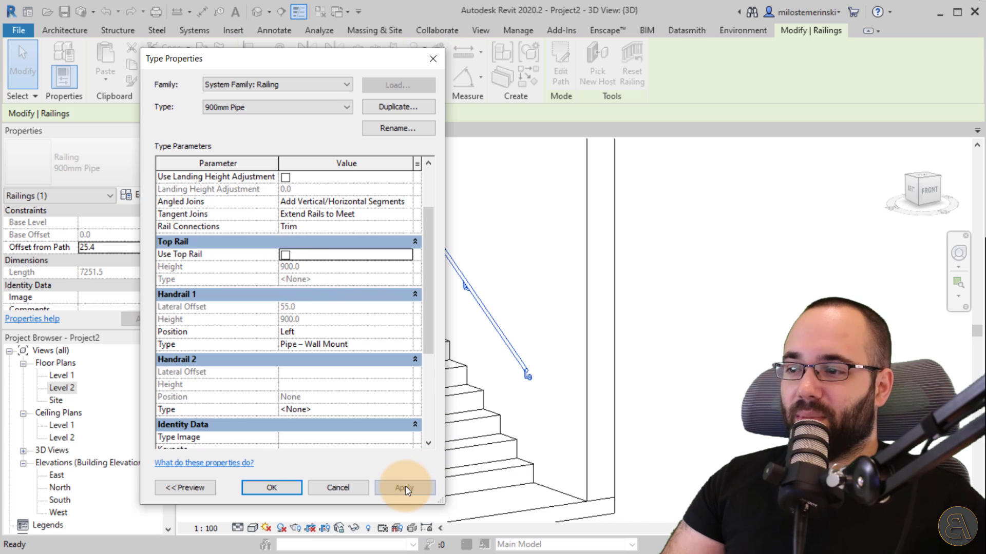
Change the pipe railing's Offset from Path from 25.4 to 0.
click(283, 486)
shift+middle_drag(550, 378, 387, 264)
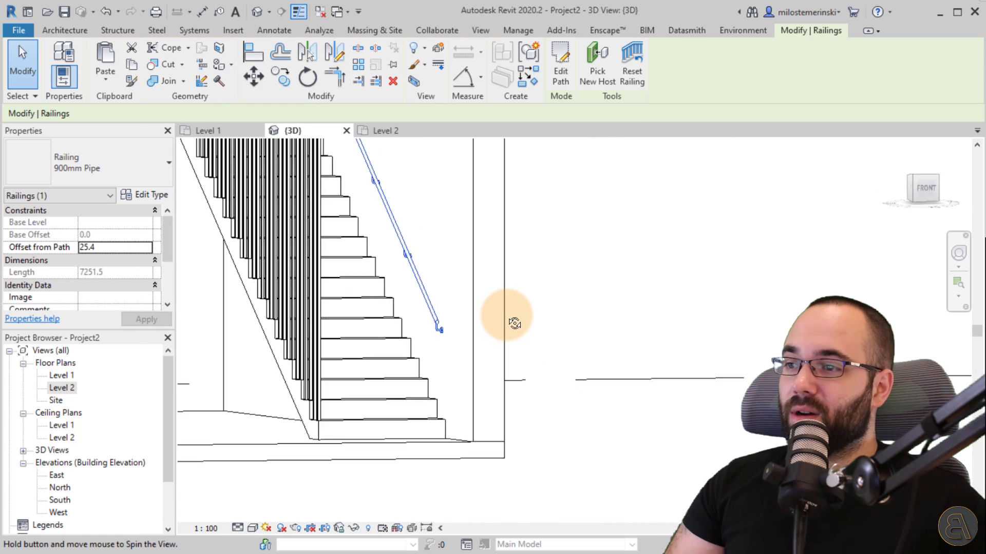
scroll(405, 285, up, 3)
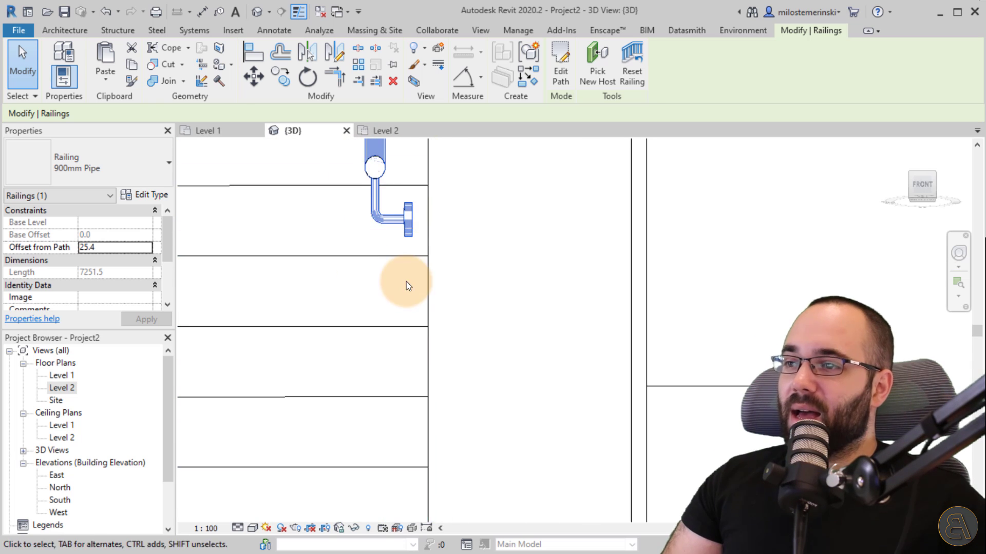
scroll(409, 298, up, 2)
scroll(411, 261, down, 2)
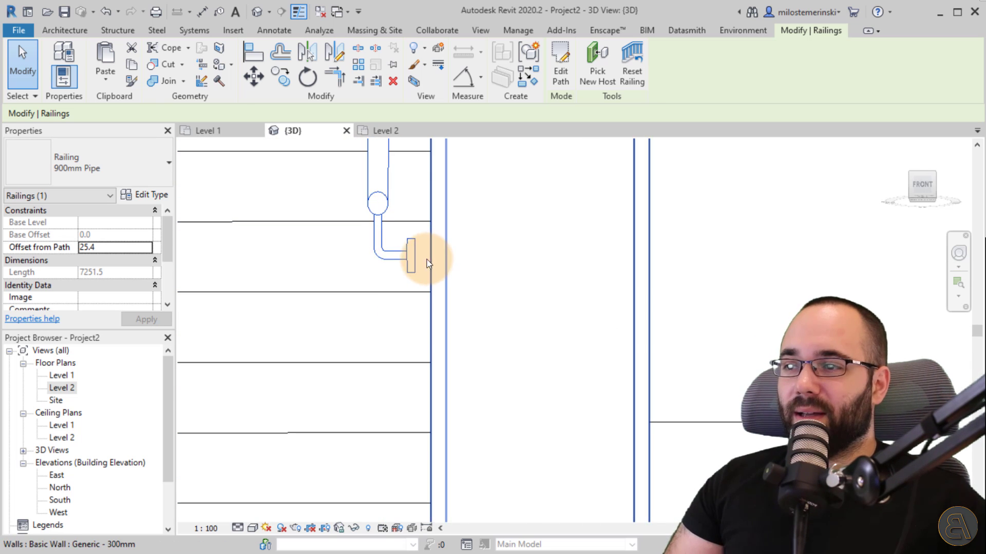
scroll(416, 266, down, 2)
middle_drag(416, 268, 425, 283)
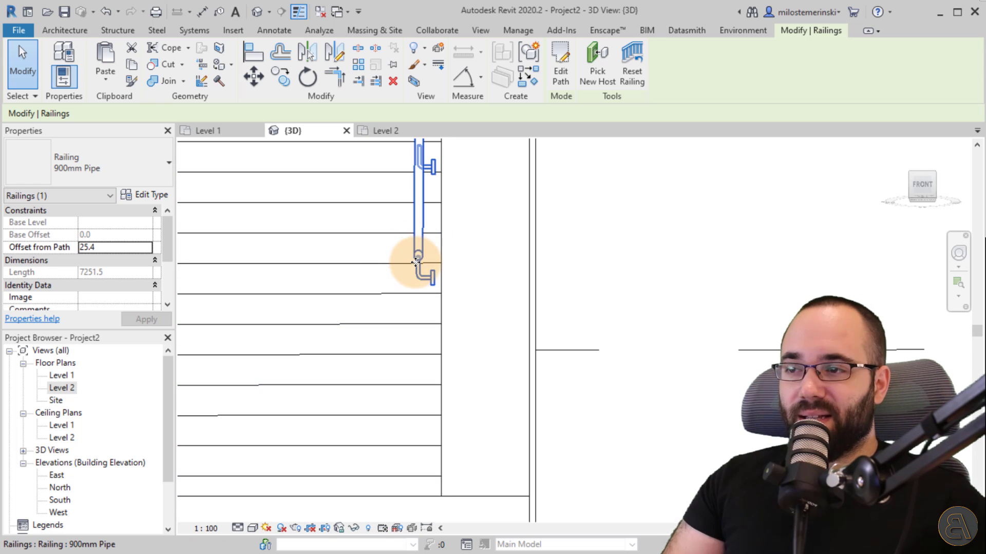
click(127, 247)
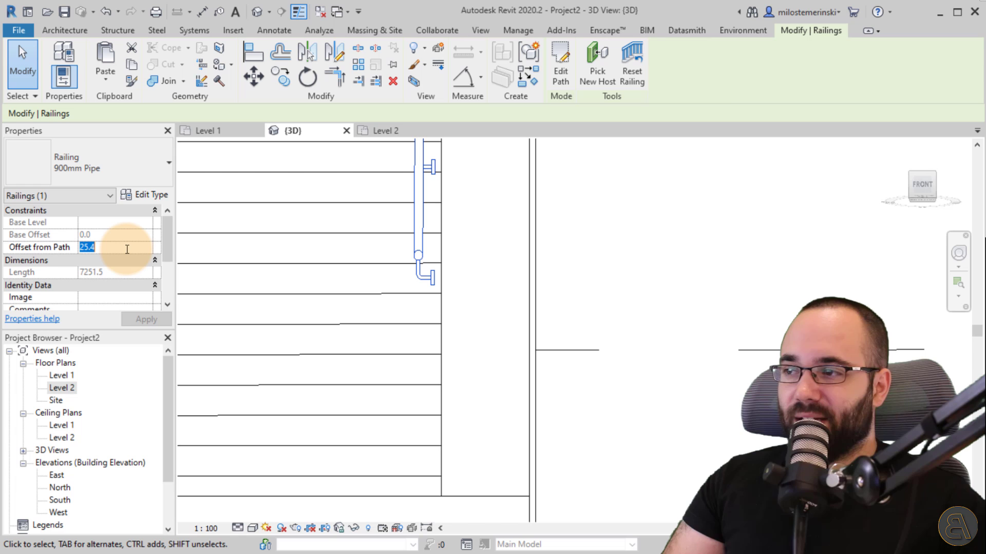
text(0)
key(Return)
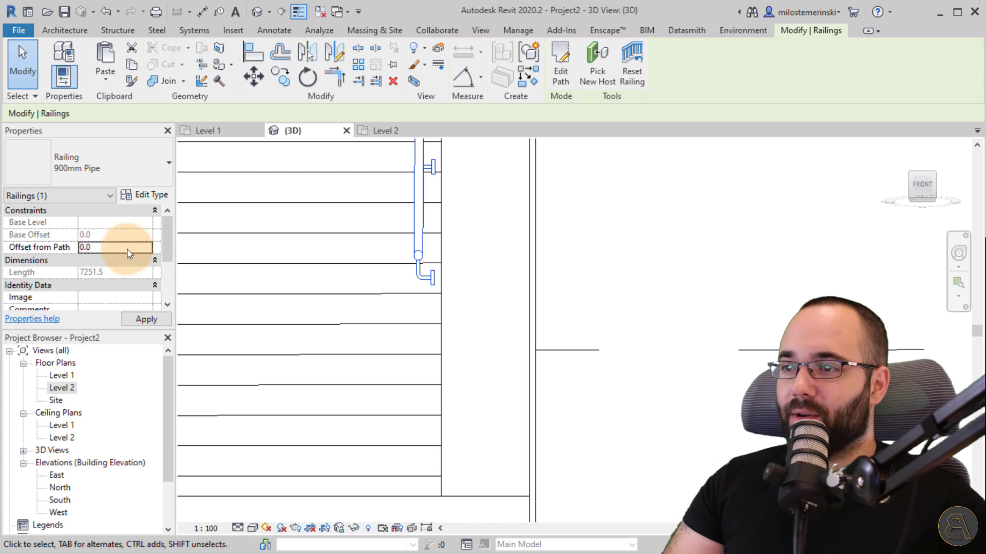
mouse_move(432, 302)
shift+middle_down()
mouse_move(560, 407)
mouse_move(704, 424)
shift+middle_up()
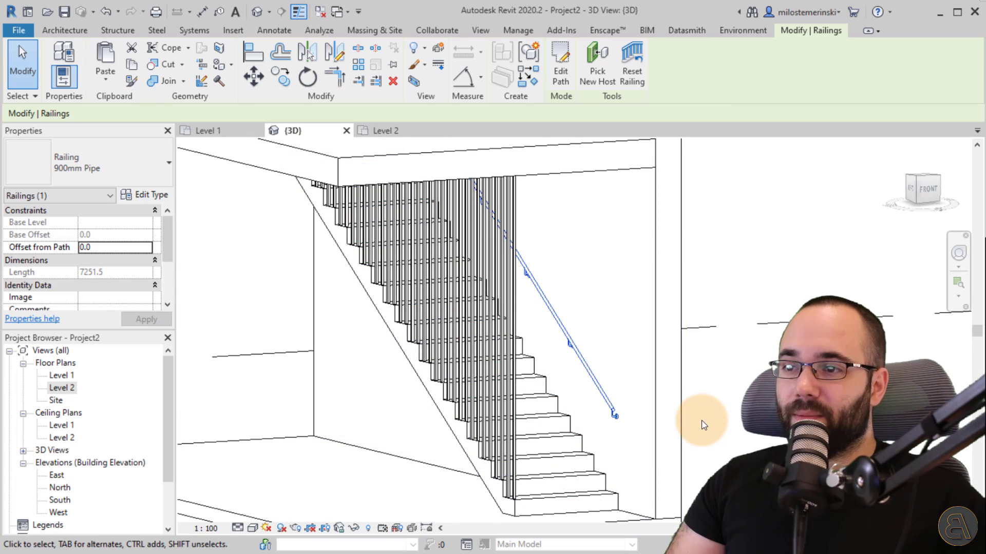
key(Escape)
mouse_move(670, 378)
shift+middle_down()
mouse_move(695, 341)
mouse_move(378, 241)
shift+middle_up()
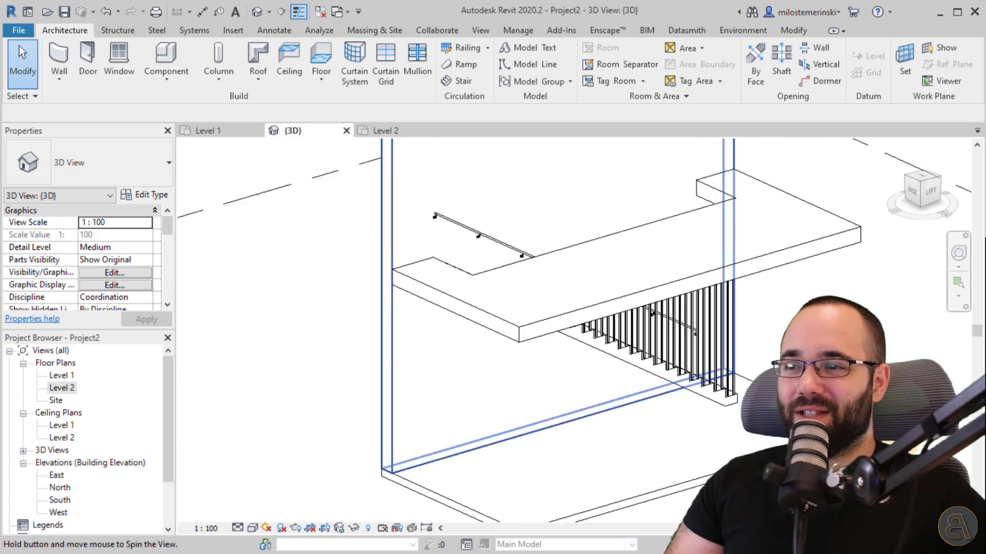
scroll(378, 241, up, 5)
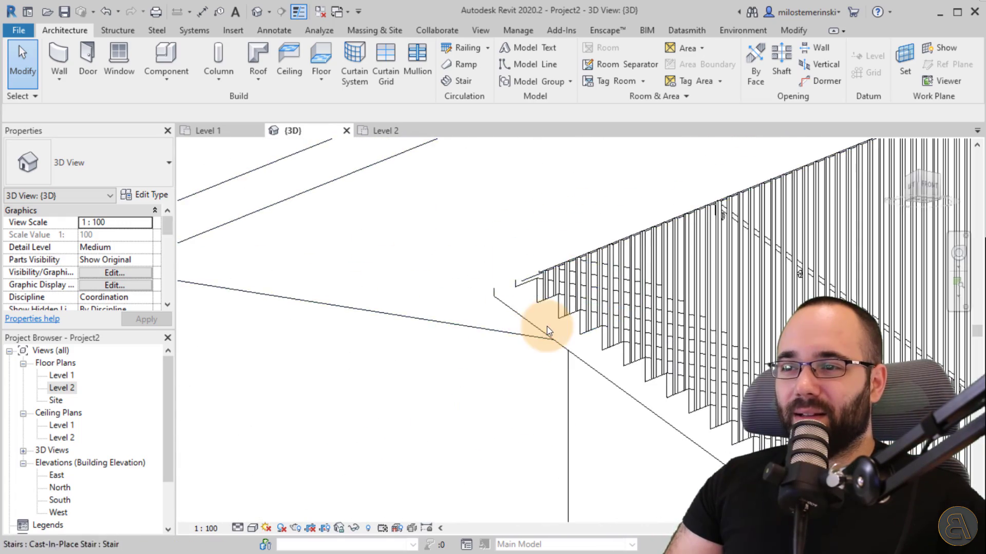
scroll(583, 341, down, 5)
mouse_move(686, 327)
shift+middle_down()
mouse_move(739, 423)
mouse_move(578, 392)
mouse_move(630, 373)
shift+middle_up()
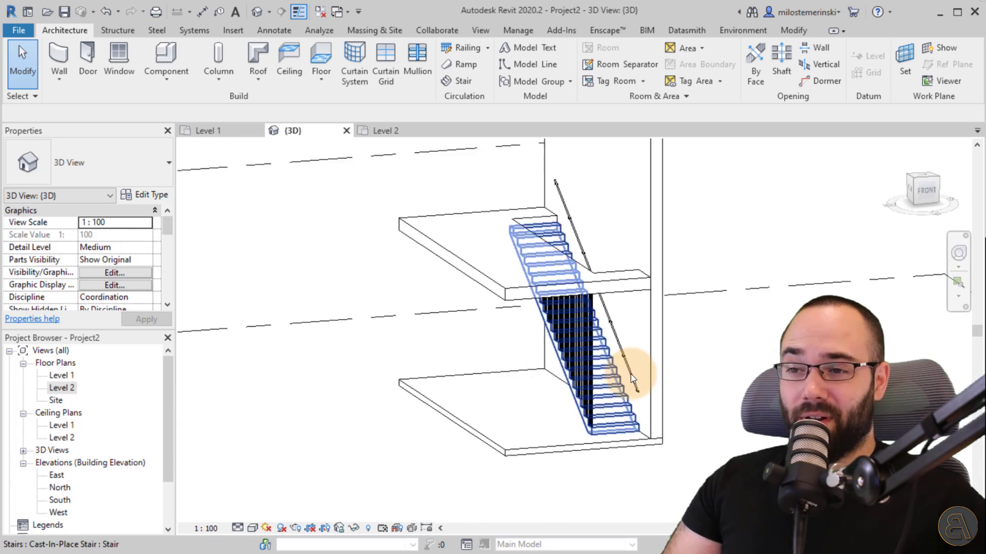
scroll(631, 373, up, 3)
scroll(605, 301, down, 2)
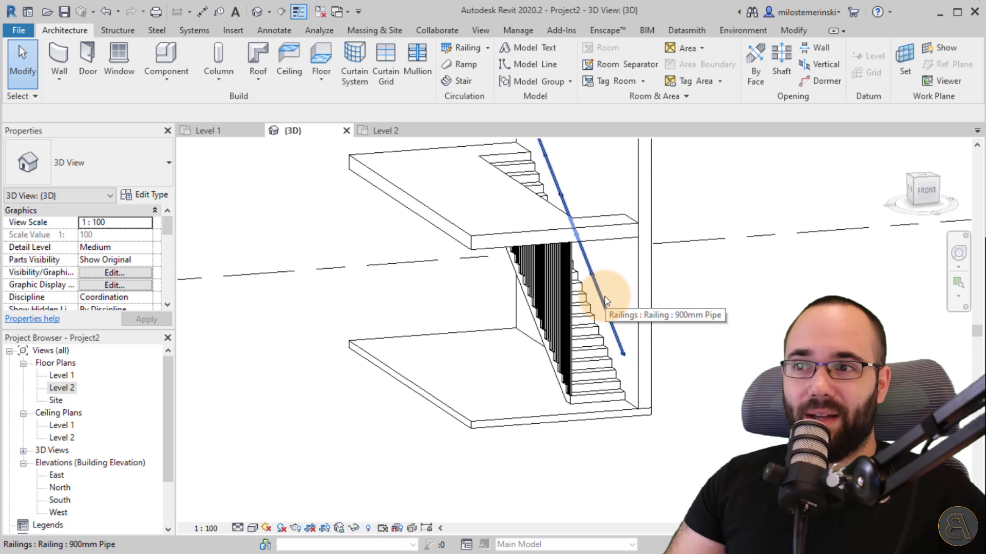
mouse_move(479, 371)
shift+middle_down()
mouse_move(621, 406)
mouse_move(529, 395)
mouse_move(521, 385)
mouse_move(501, 396)
shift+middle_up()
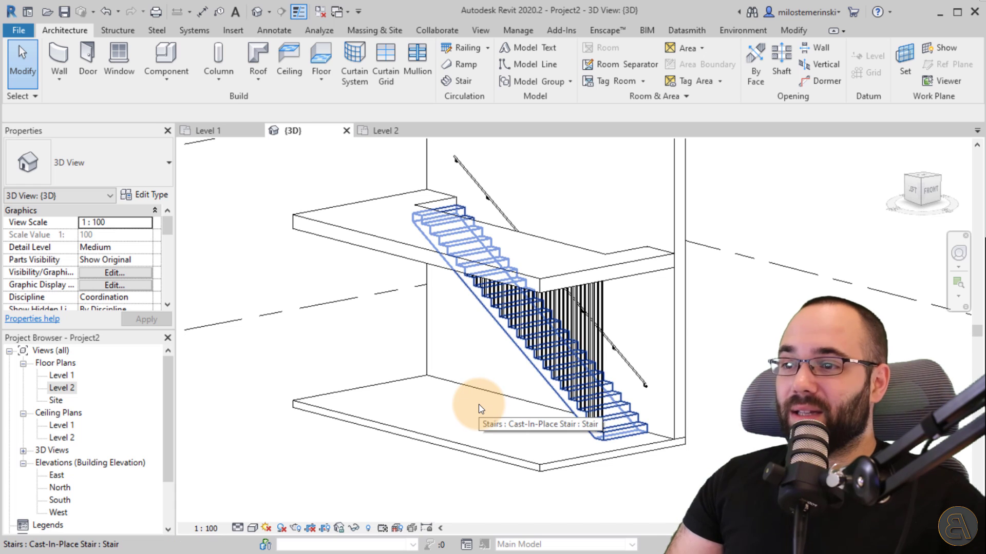
middle_drag(479, 395, 419, 398)
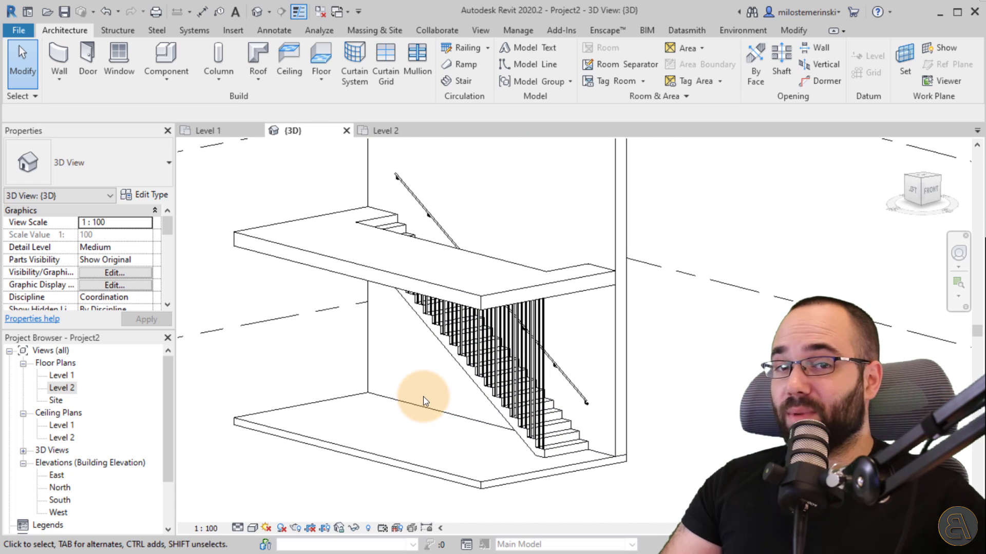